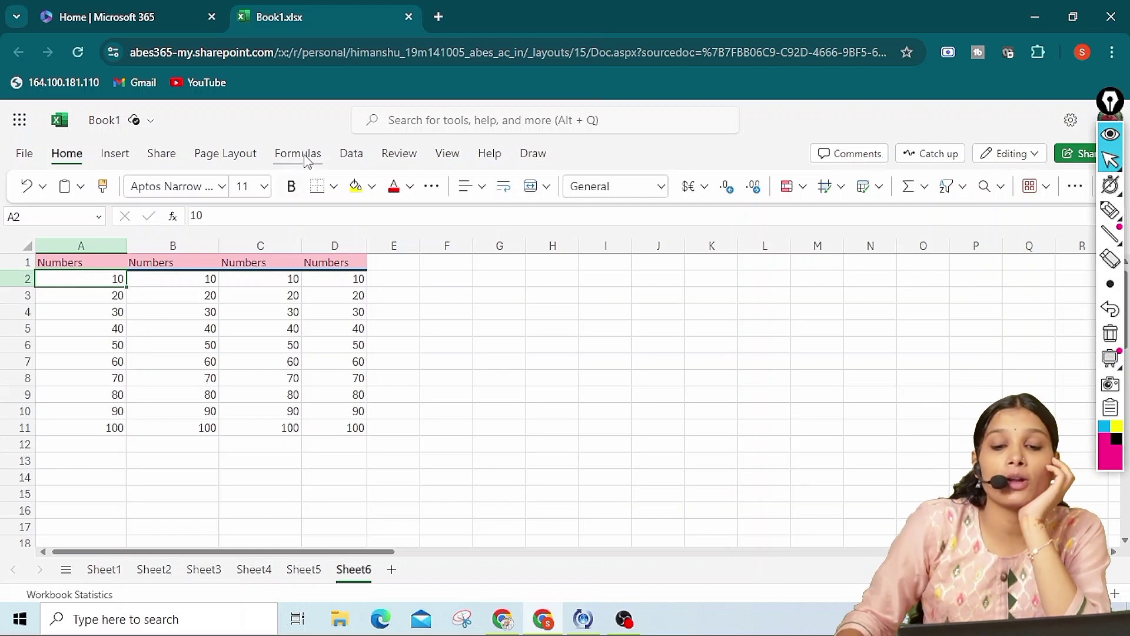
left_click(812, 197)
mouse_move(832, 303)
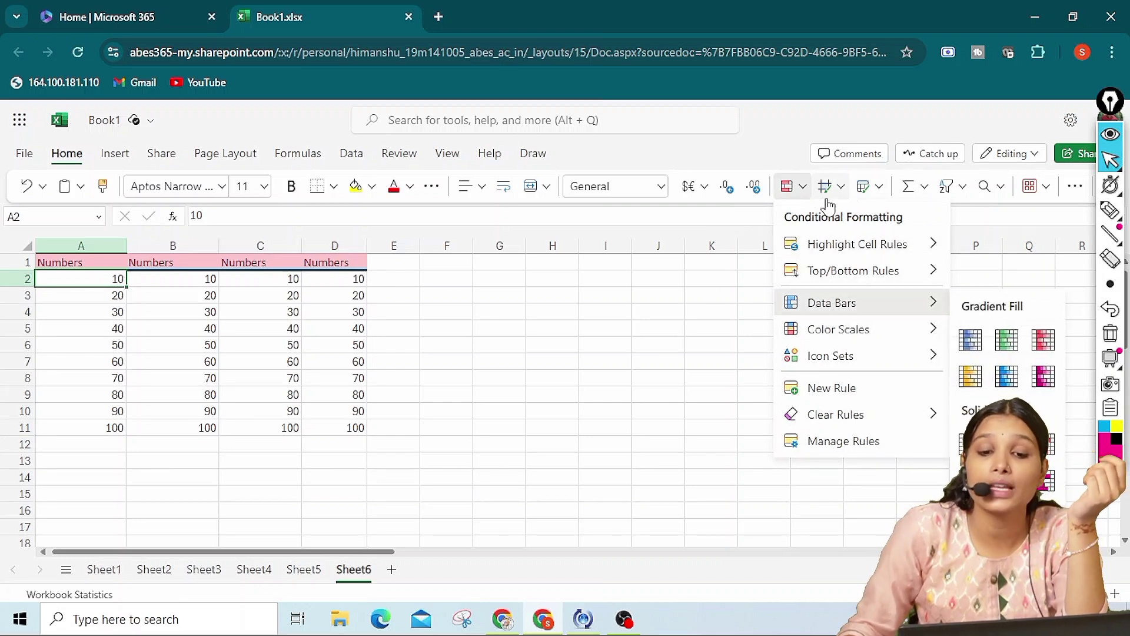
left_click(792, 194)
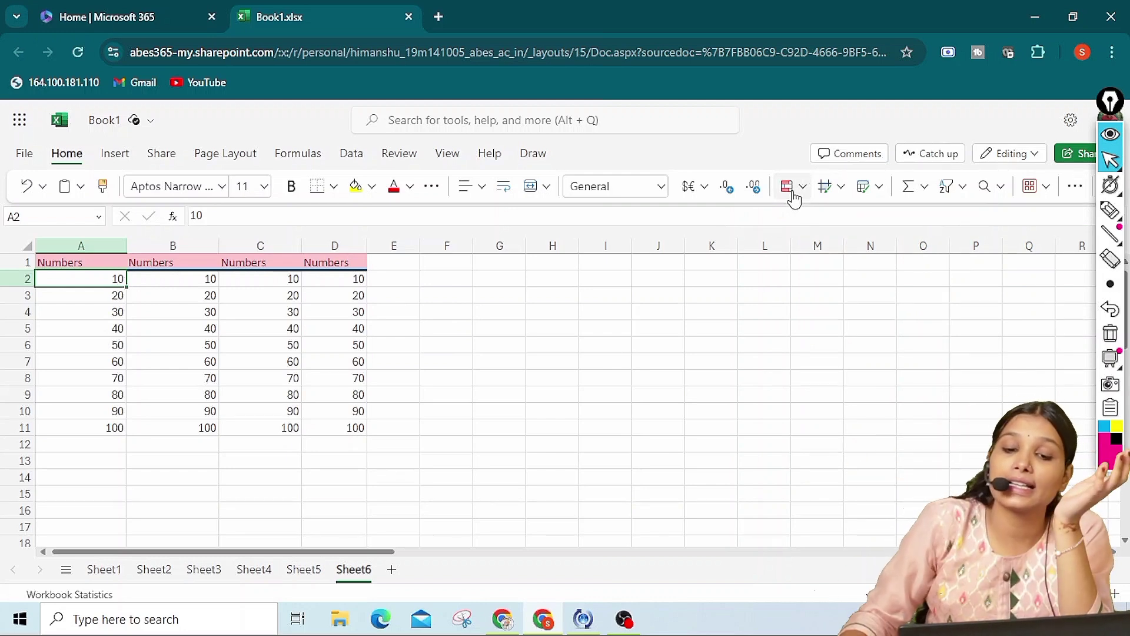
left_click(793, 194)
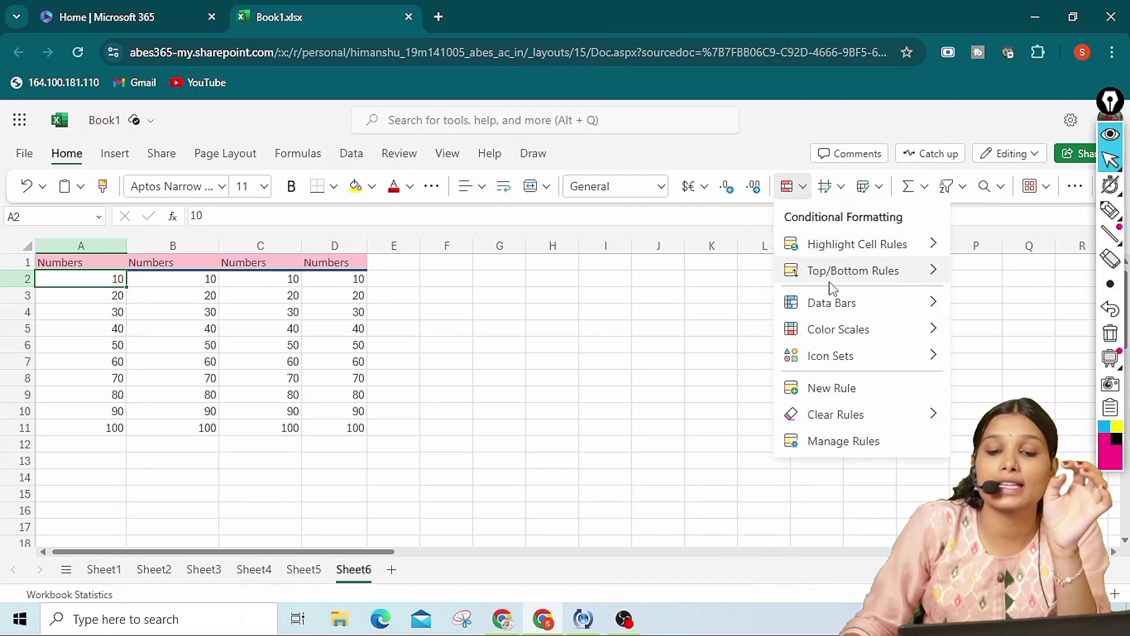
mouse_move(831, 285)
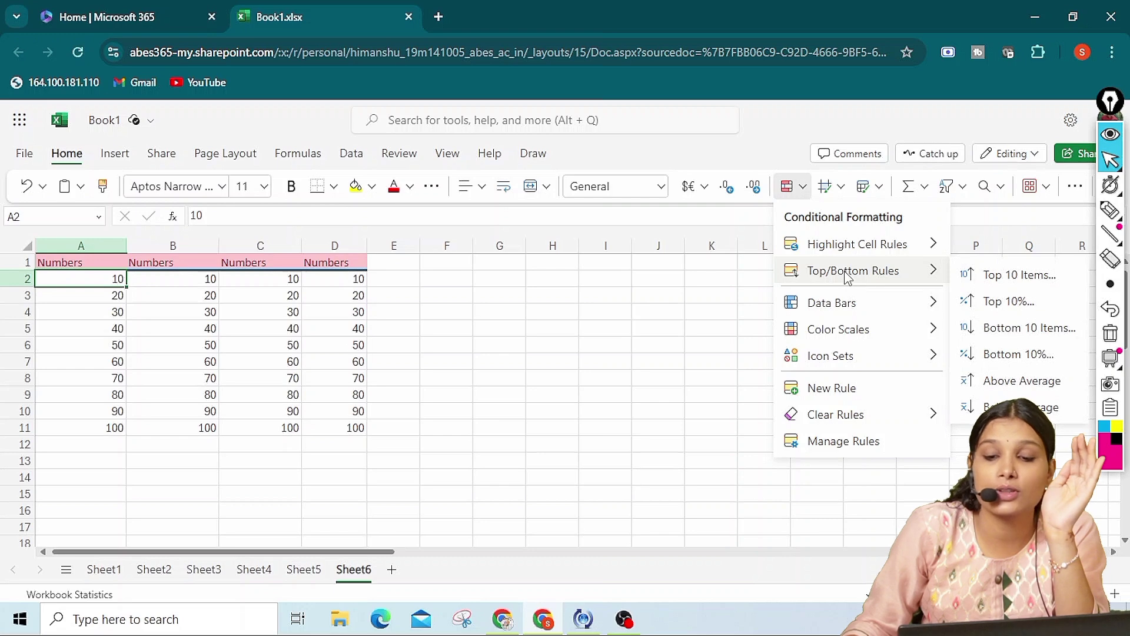
mouse_move(1124, 294)
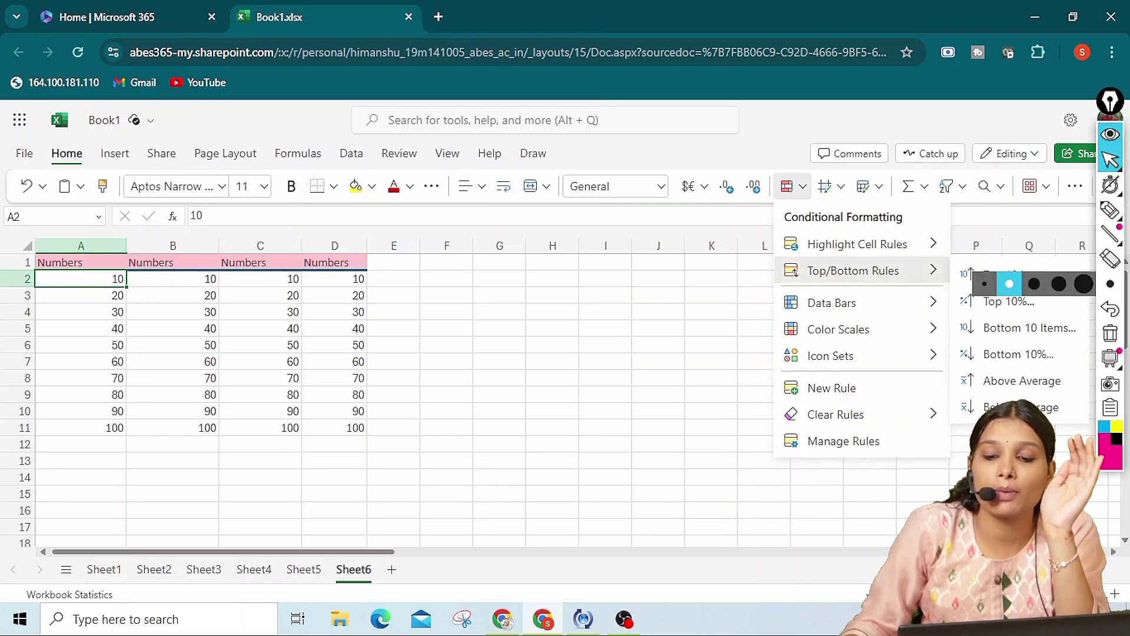
key("Escape")
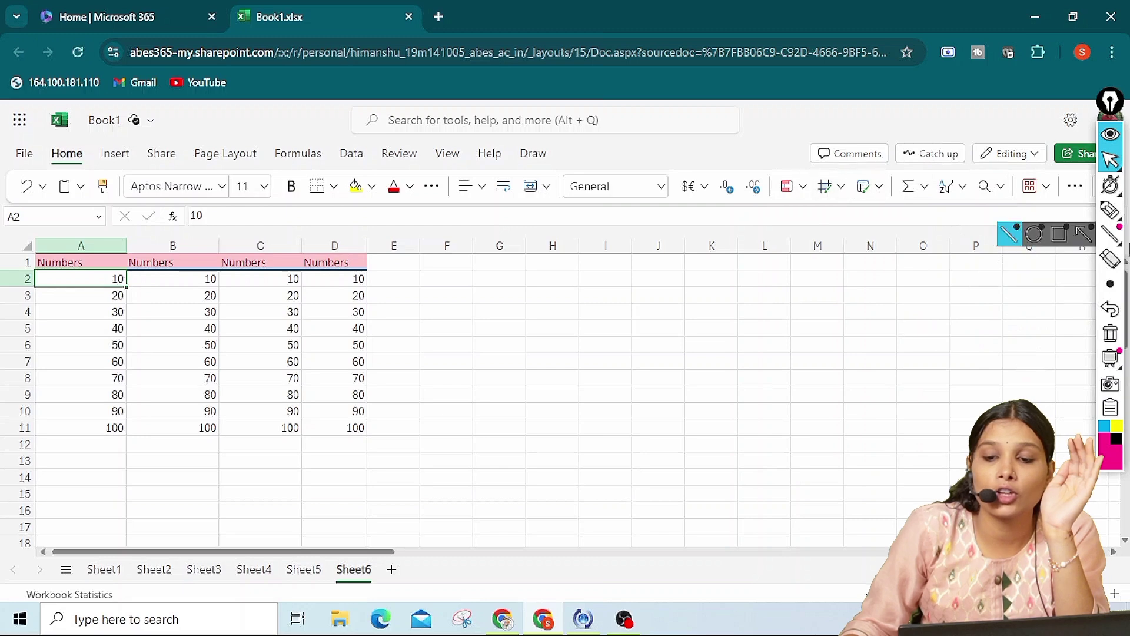
left_click(803, 190)
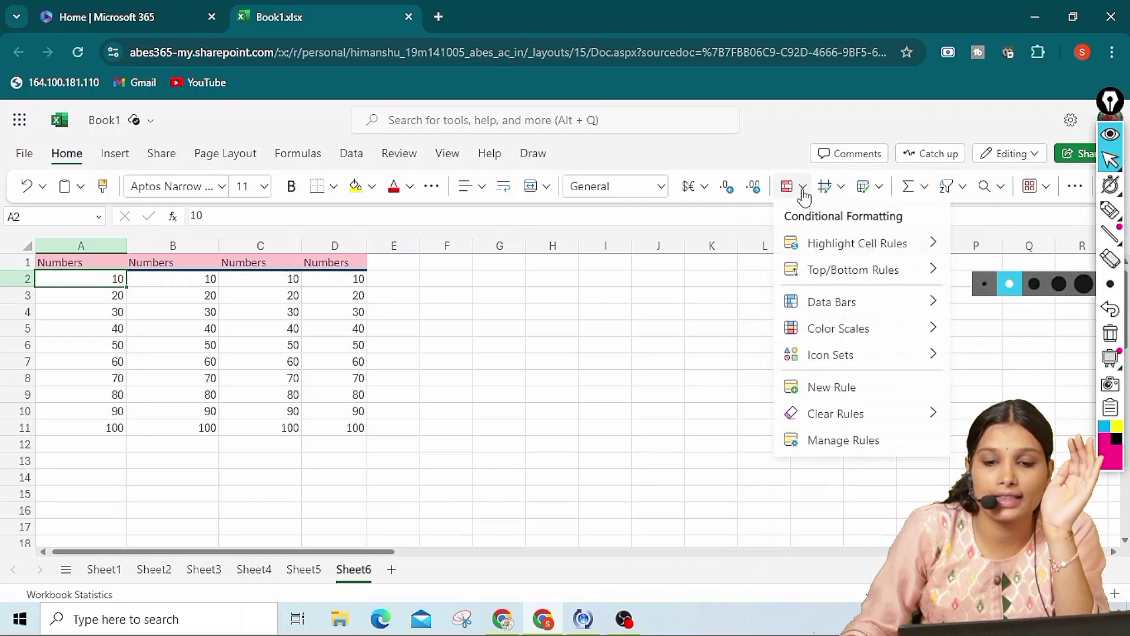
mouse_move(886, 281)
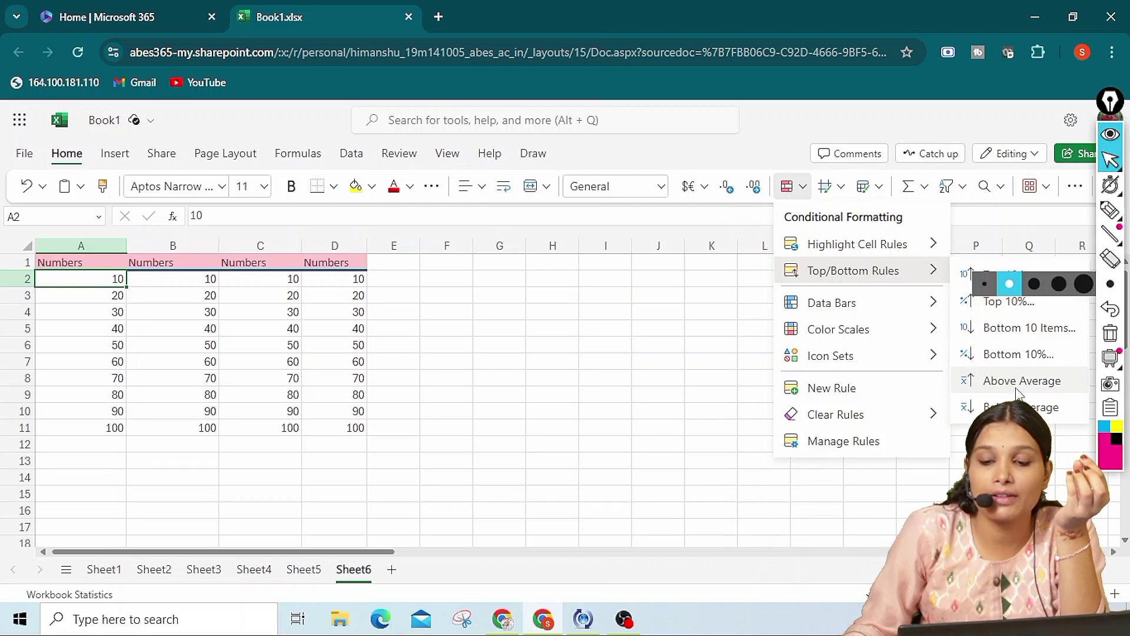
left_click(805, 200)
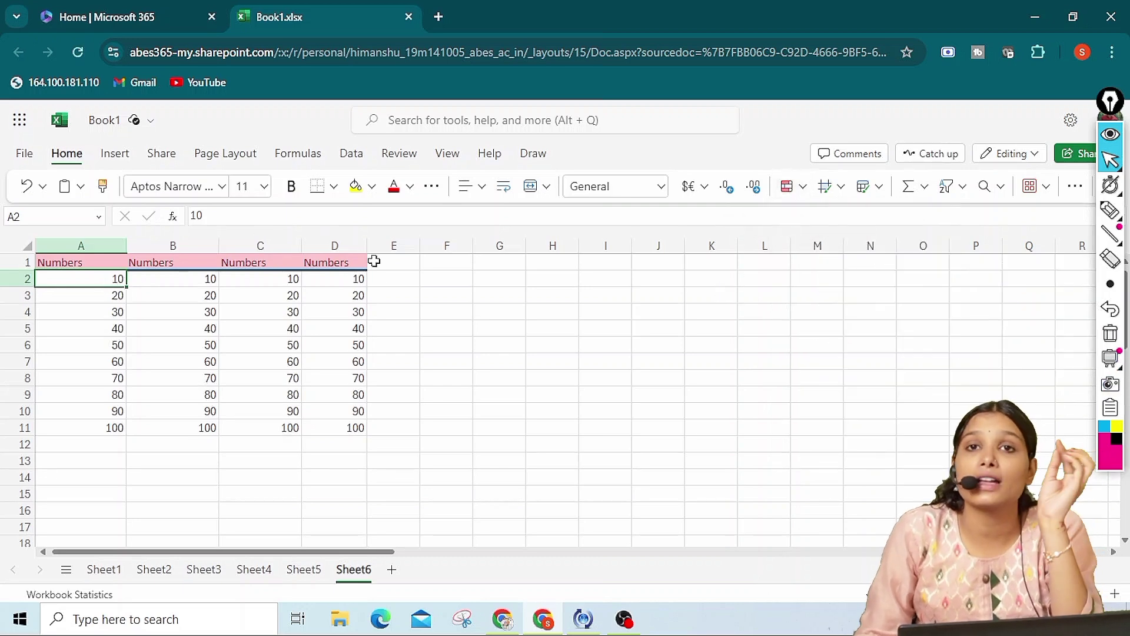
left_click(804, 186)
mouse_move(856, 330)
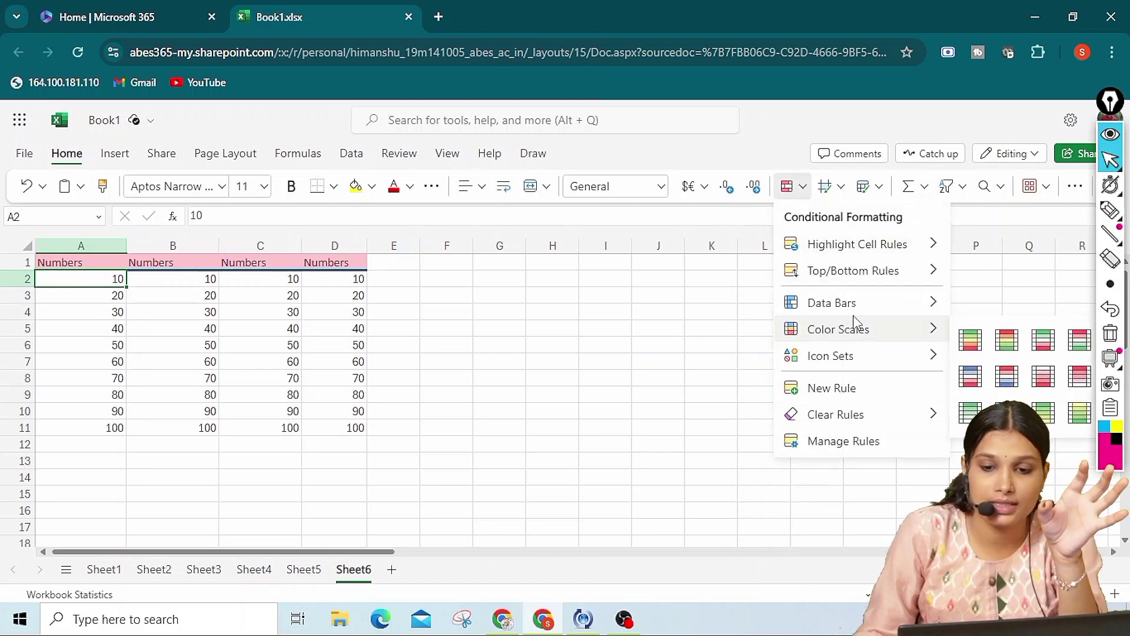
mouse_move(843, 311)
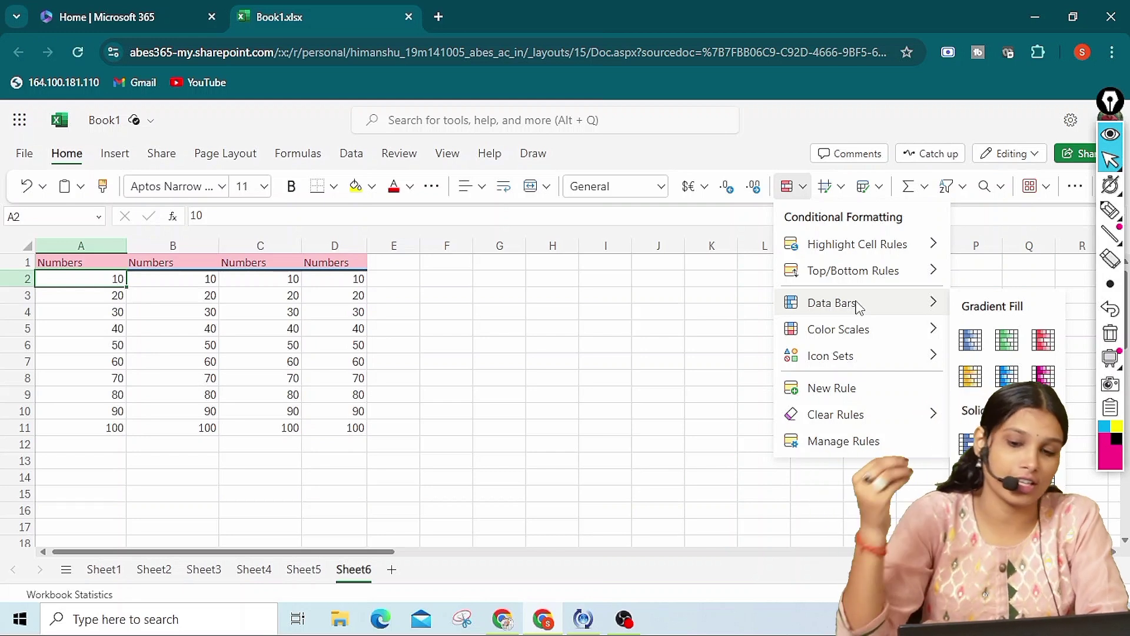
left_click(798, 200)
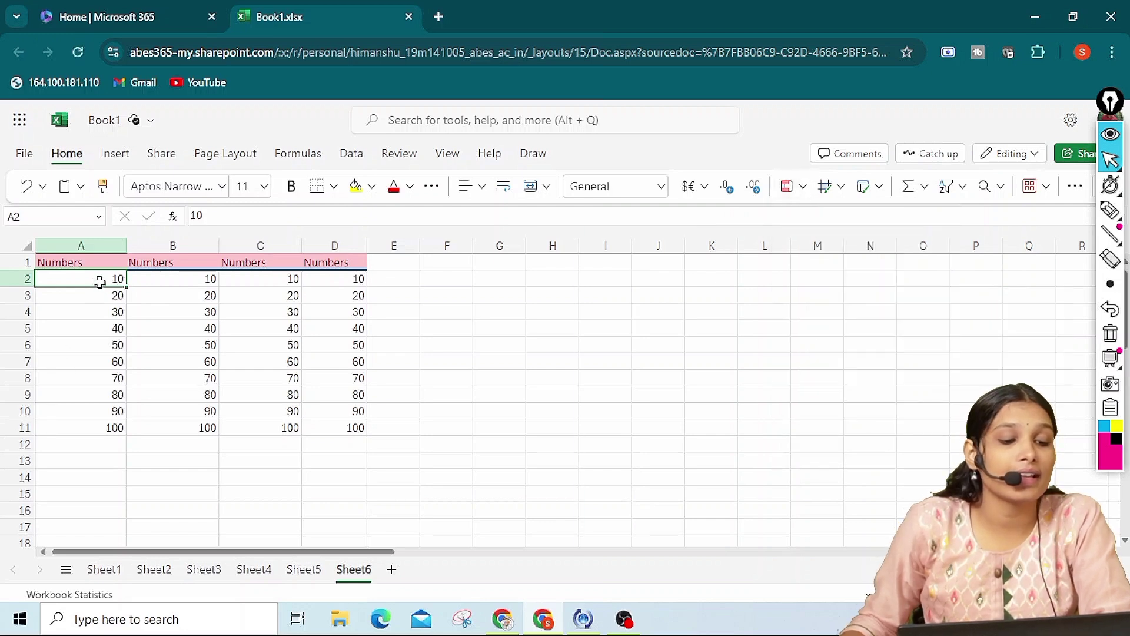
Step: Apply orange gradient-fill data bars to the numbers in A2:A11
left_click_drag(99, 282, 91, 427)
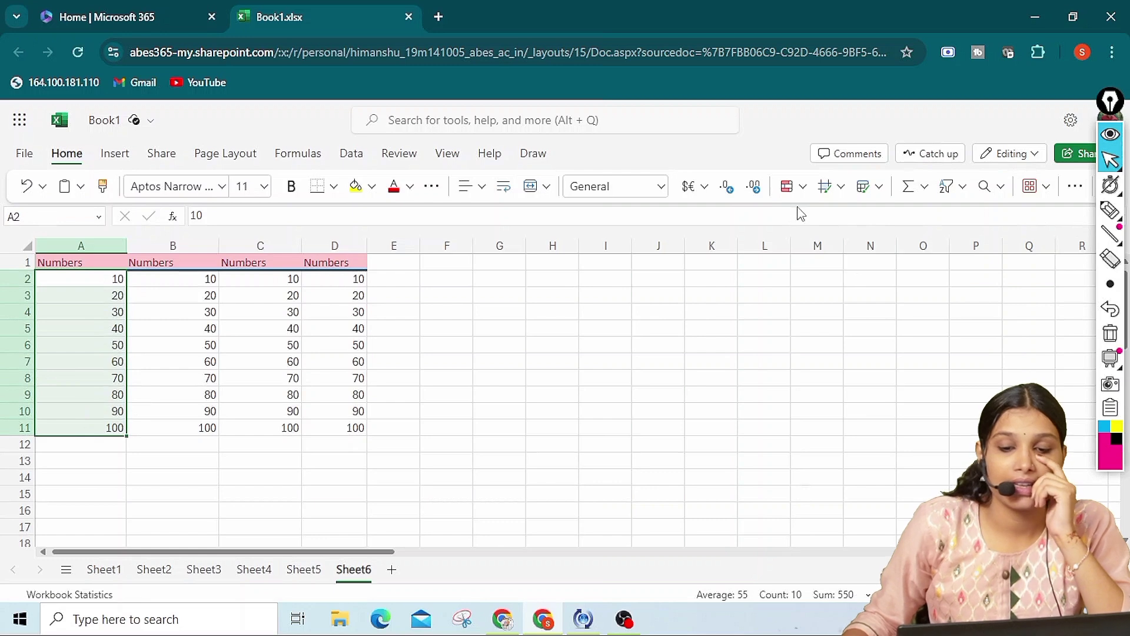
left_click(801, 187)
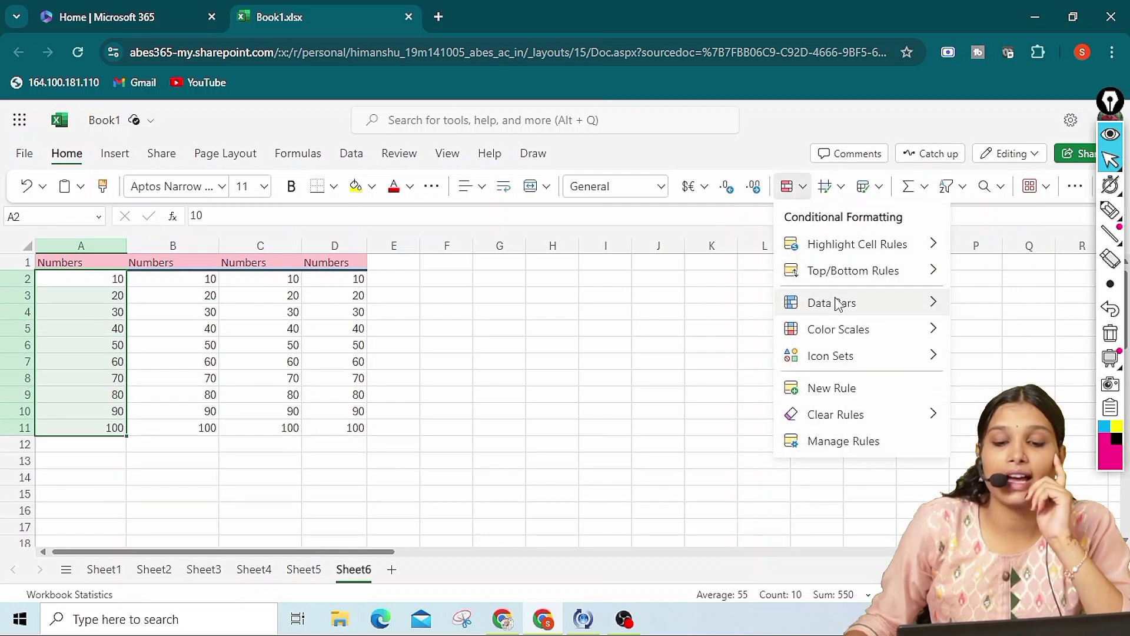
mouse_move(913, 304)
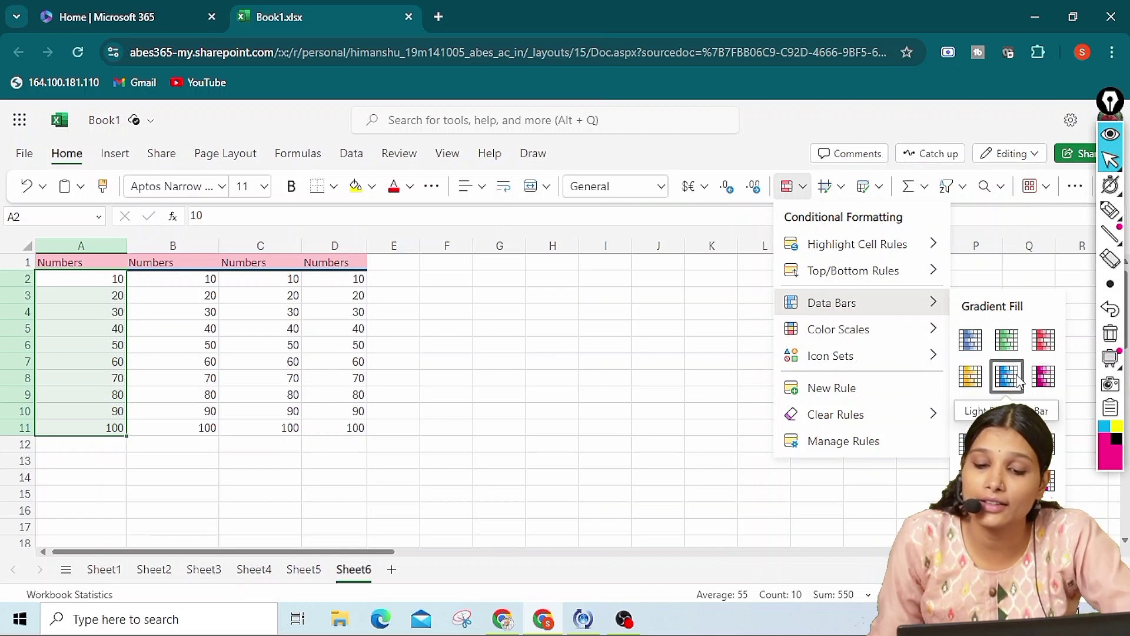
left_click(970, 383)
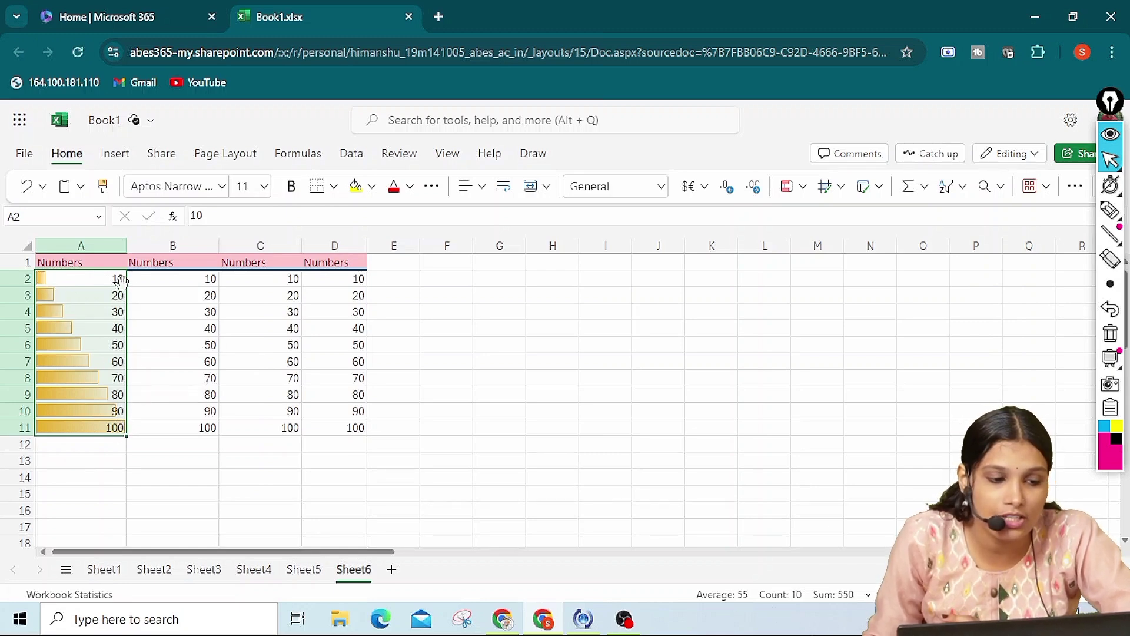
Step: Replace the value in cell A2 with 100 to test how its data bar responds
left_click(104, 279)
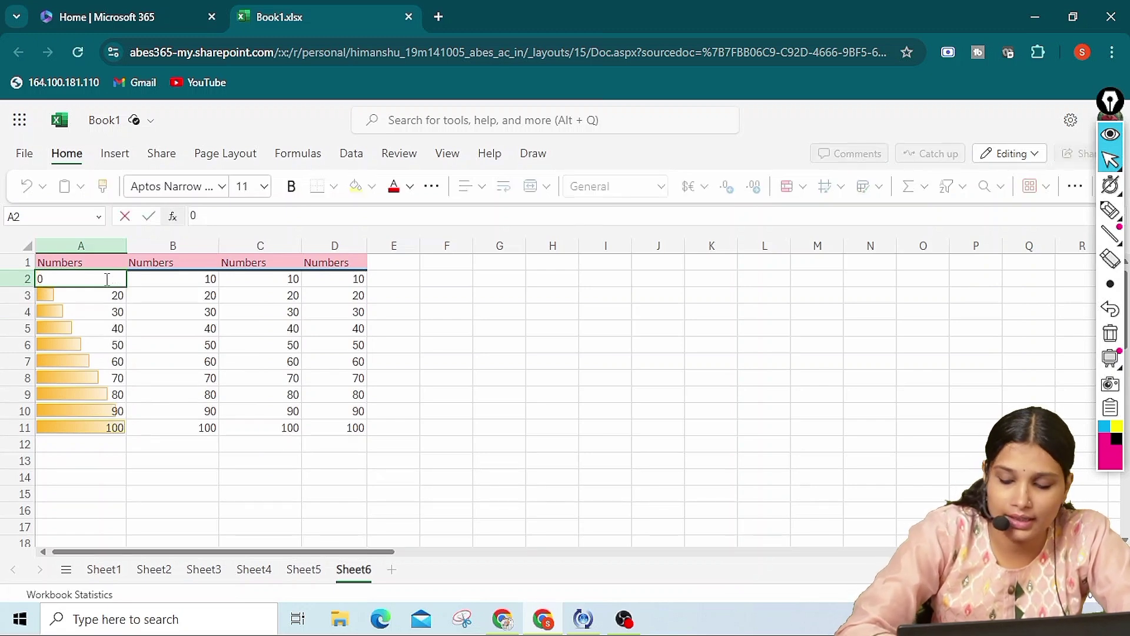
key("BackSpace")
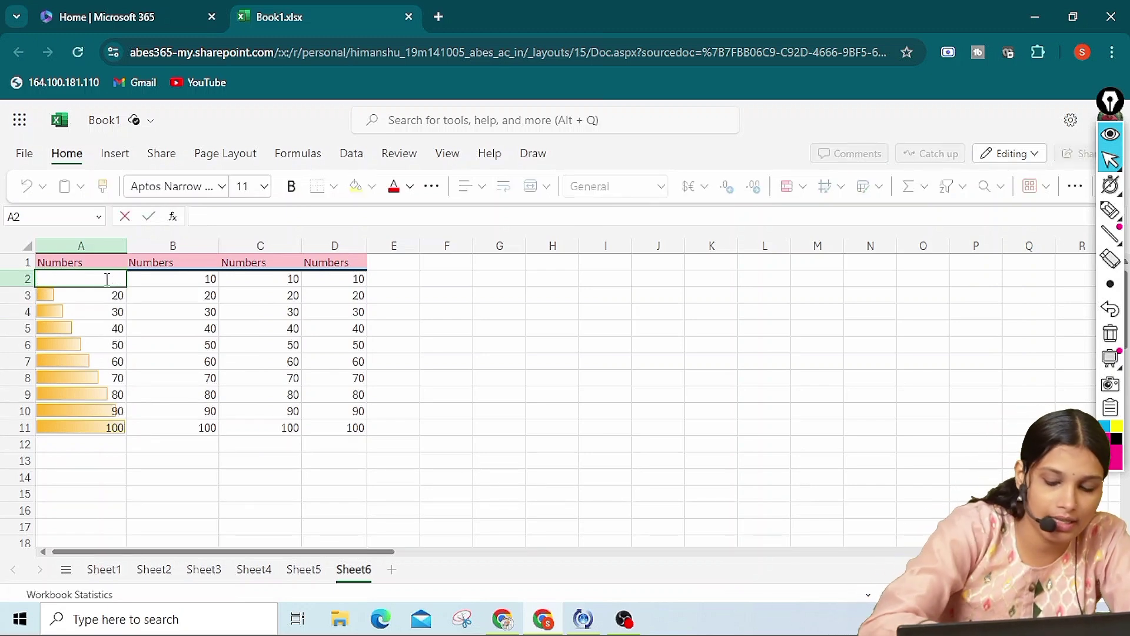
type("100")
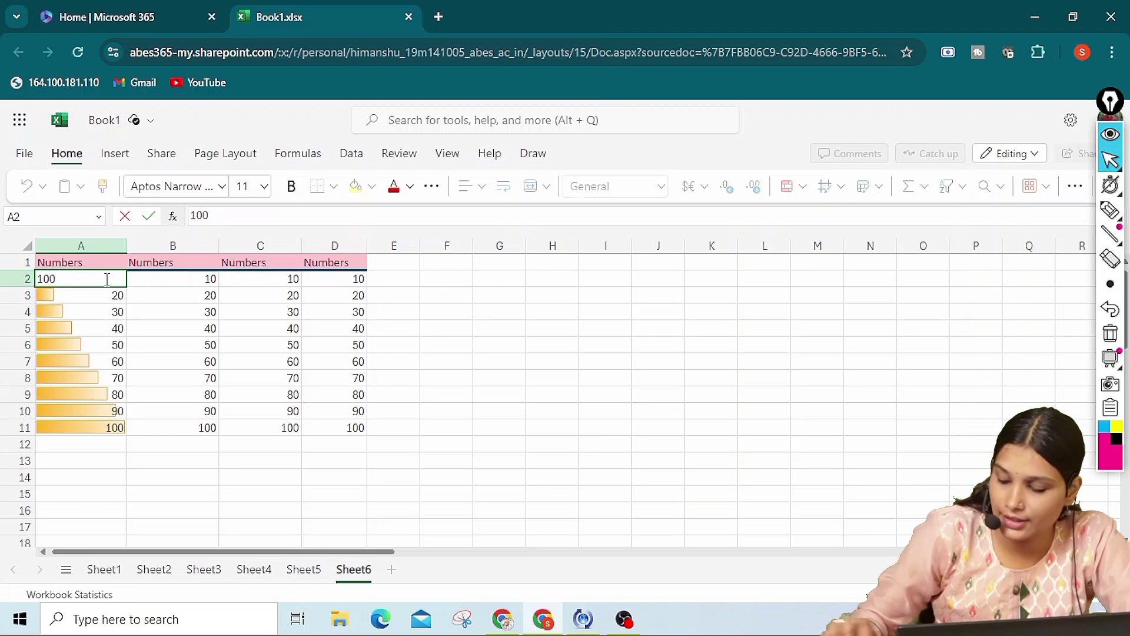
key("Return")
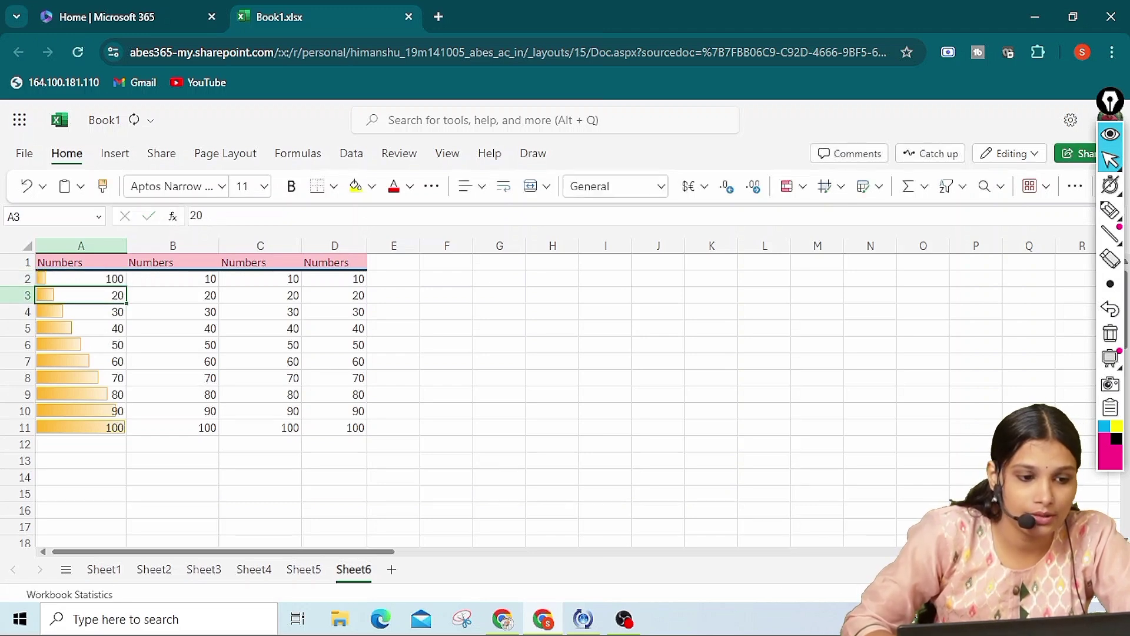
left_click(81, 278)
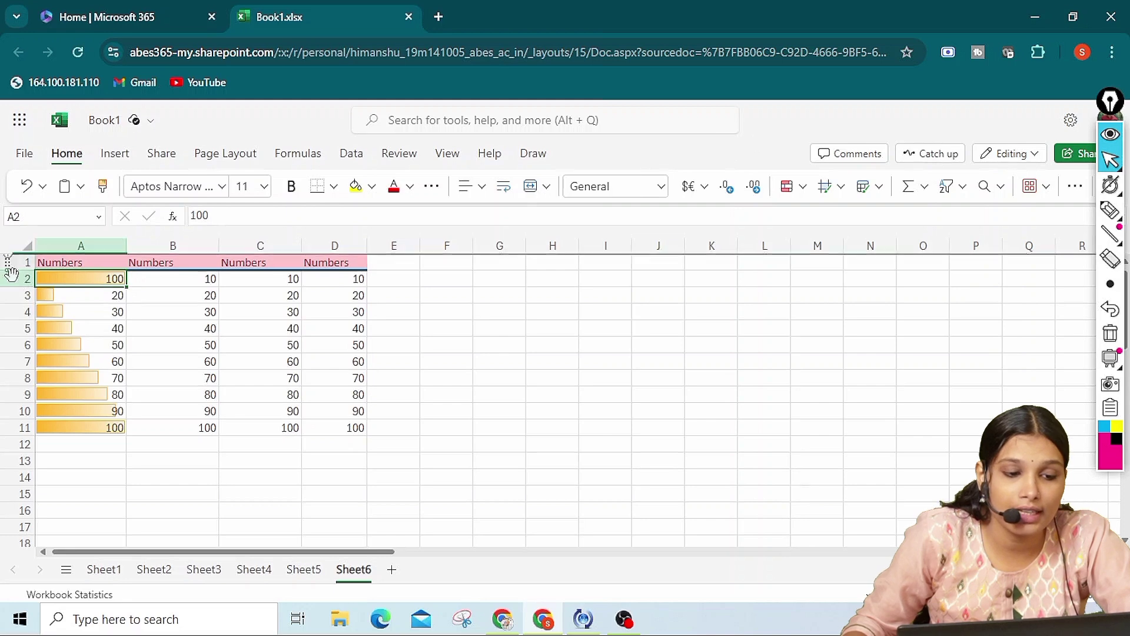
Step: Apply blue solid-fill data bars to the numbers in B2:B11
left_click_drag(189, 279, 169, 420)
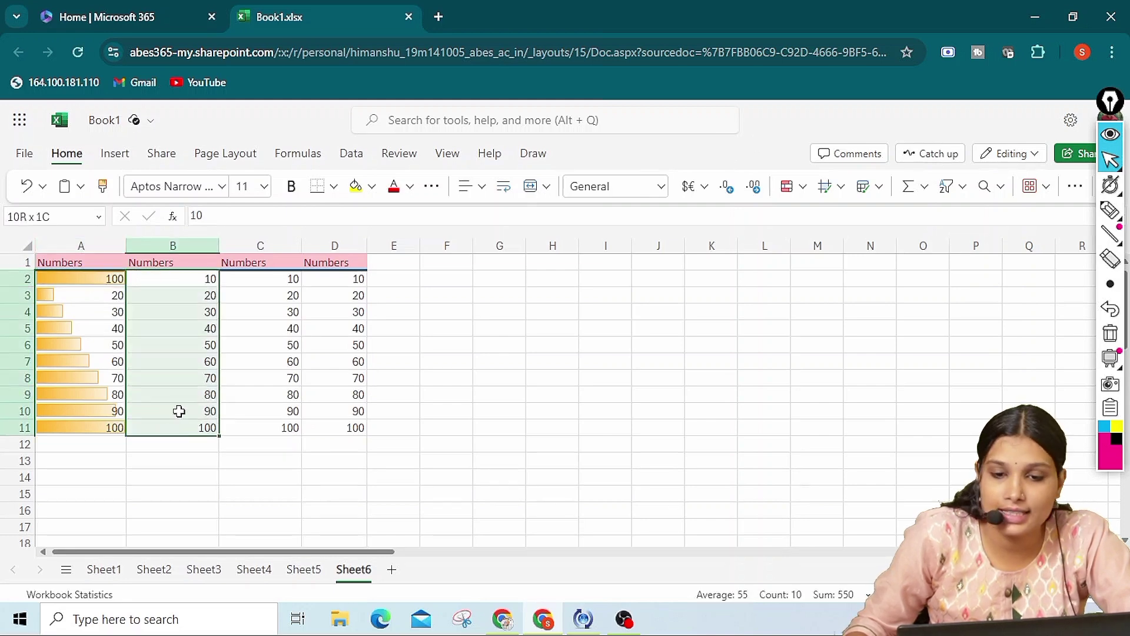
left_click(800, 188)
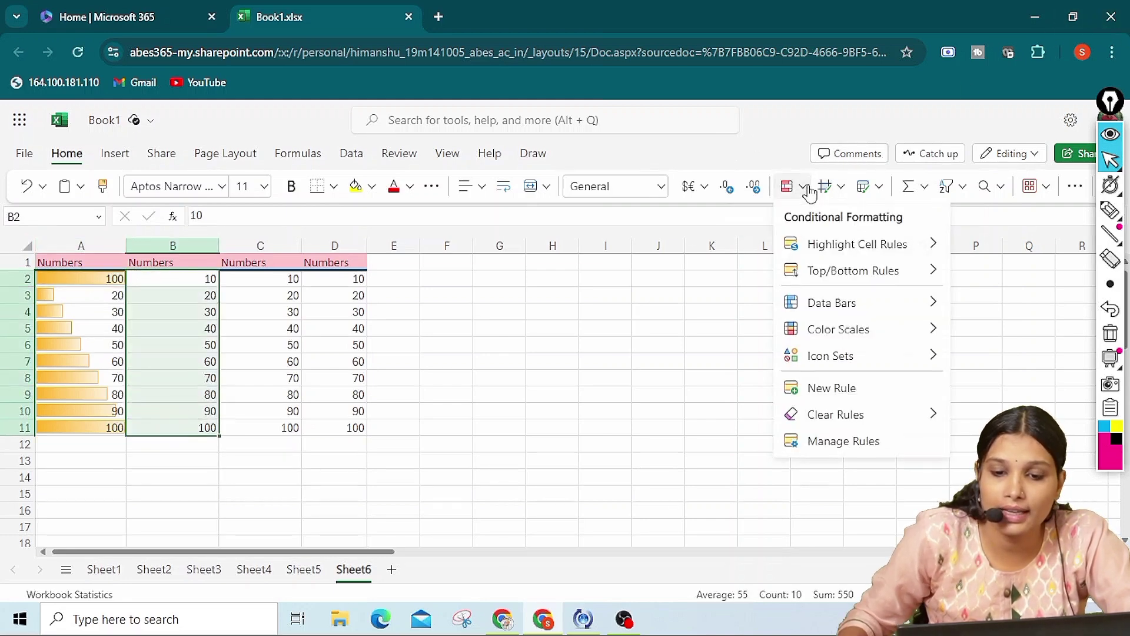
mouse_move(842, 312)
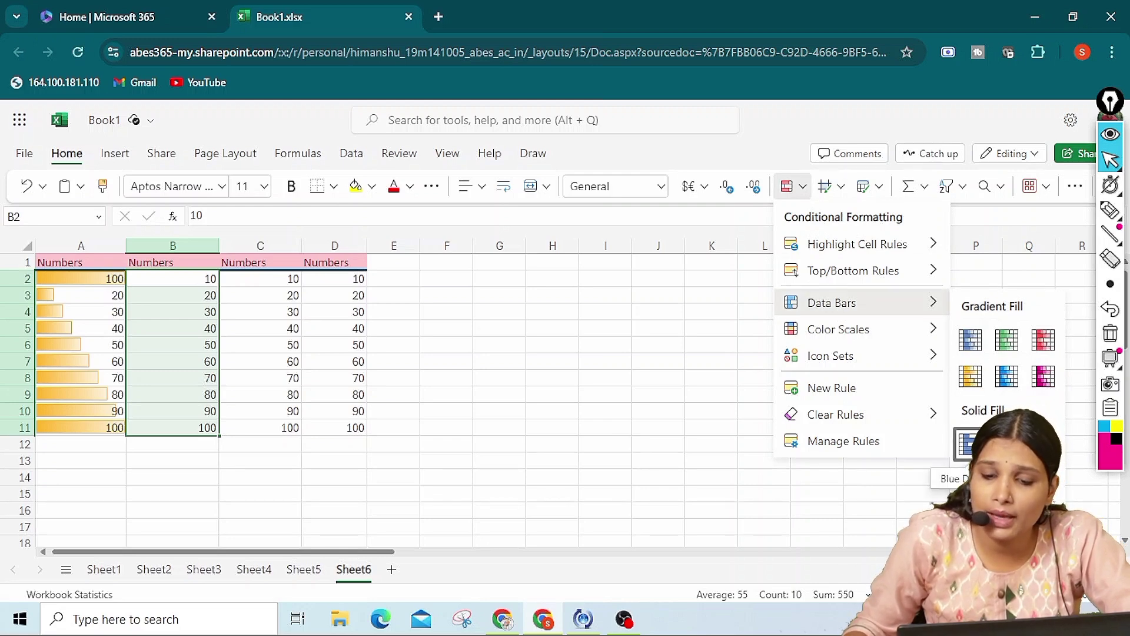
left_click(967, 444)
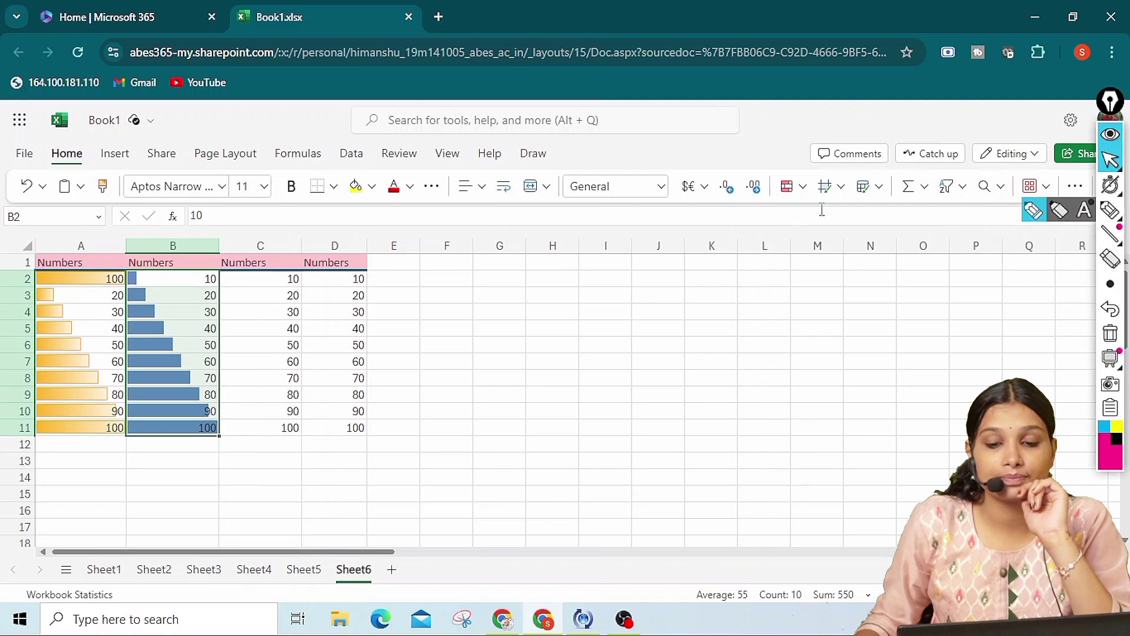
left_click(792, 186)
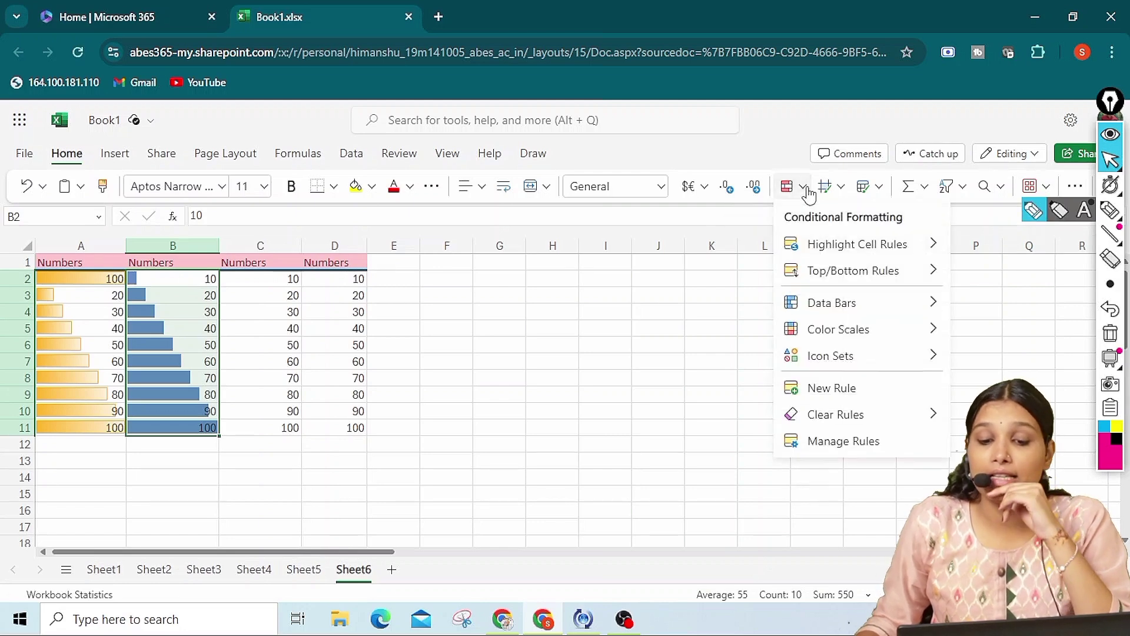
mouse_move(867, 337)
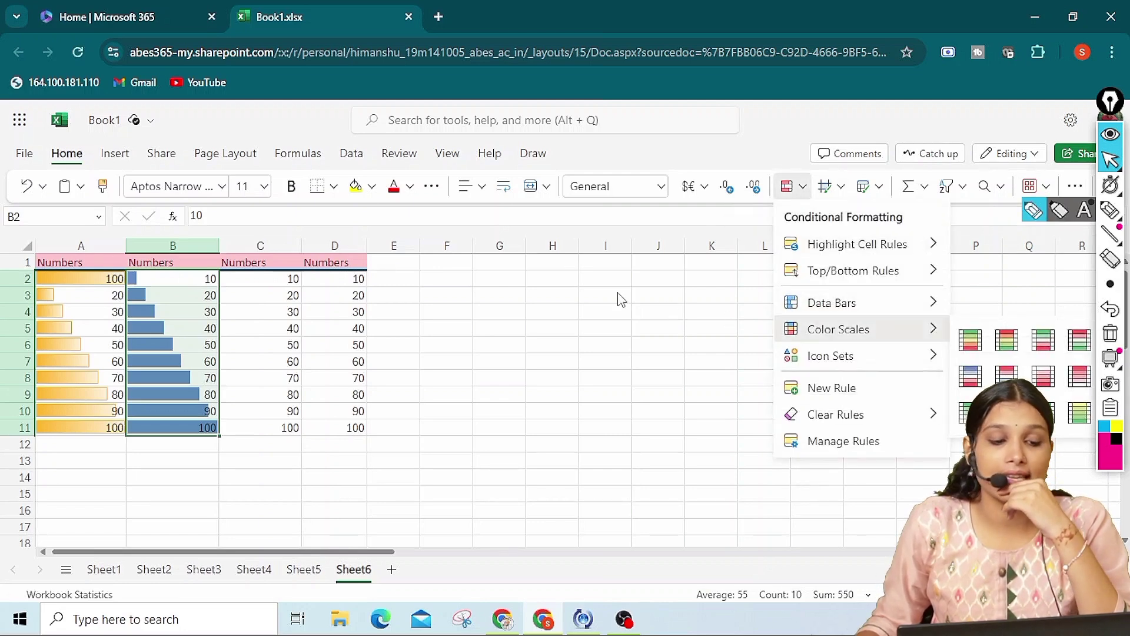
key("Escape")
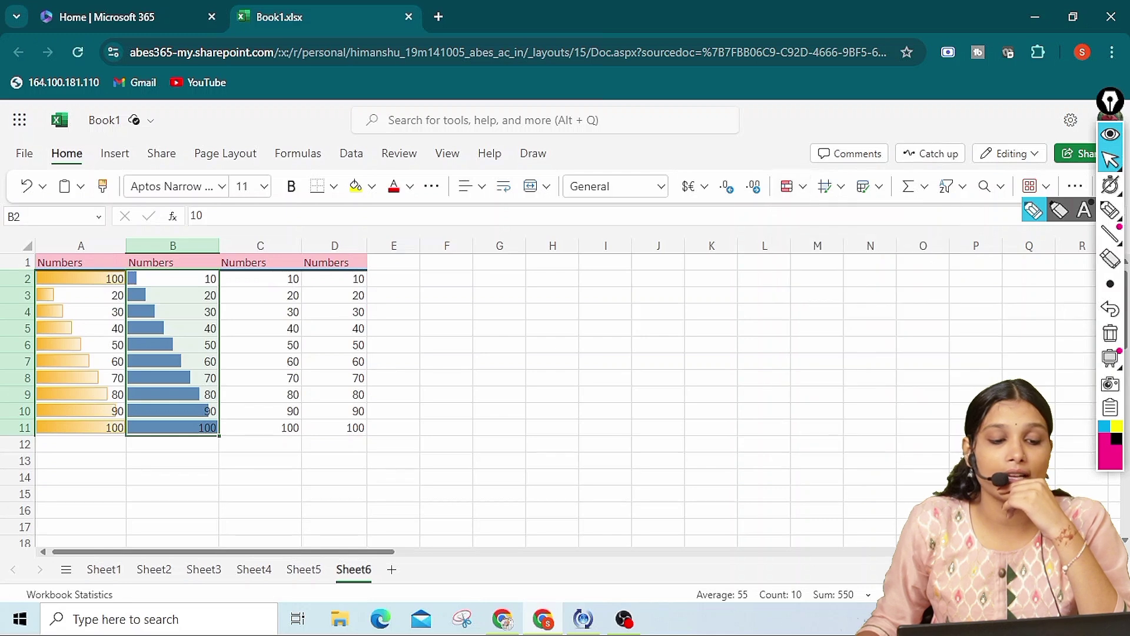
Step: Apply a blue-white-red color scale to C2:C11, with blue for the highest values and red for the lowest
left_click_drag(248, 275, 256, 428)
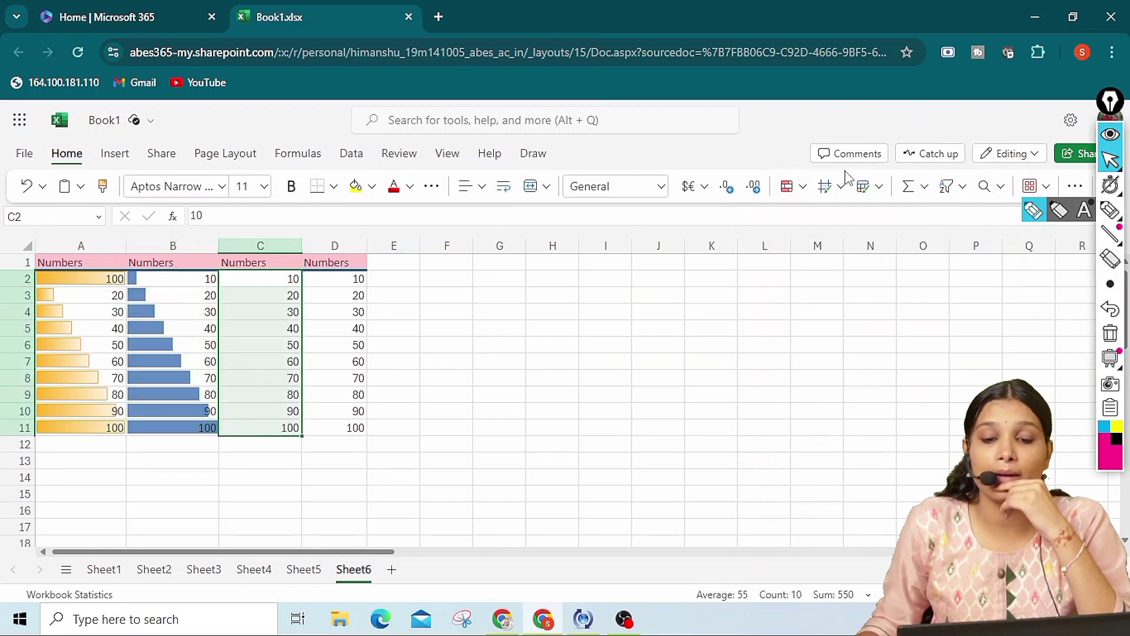
left_click(804, 194)
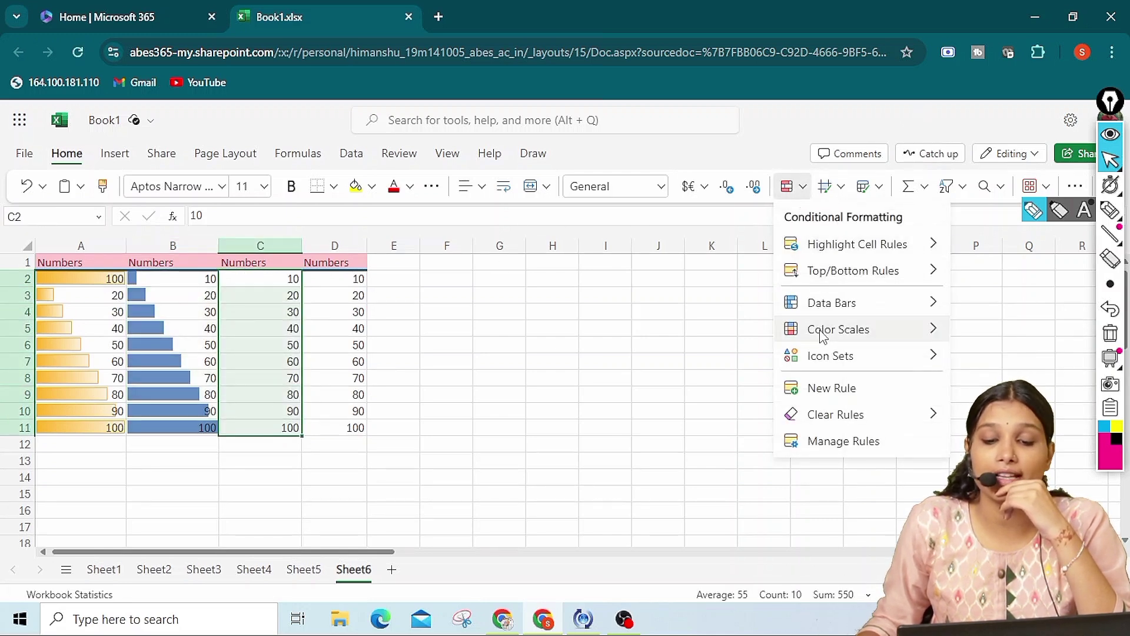
mouse_move(823, 329)
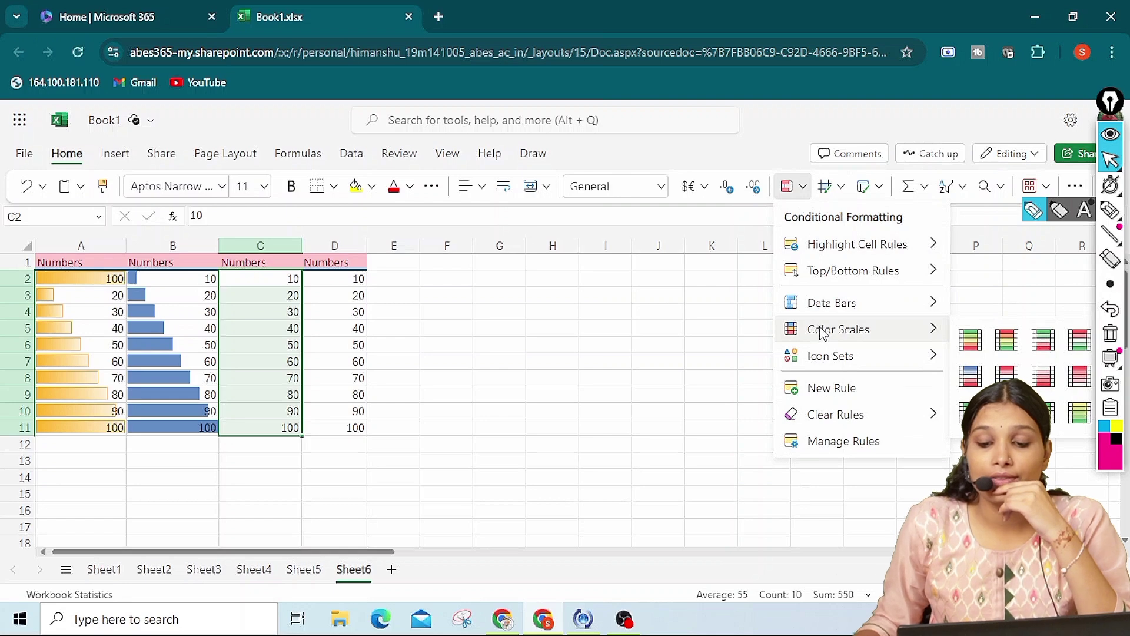
mouse_move(880, 355)
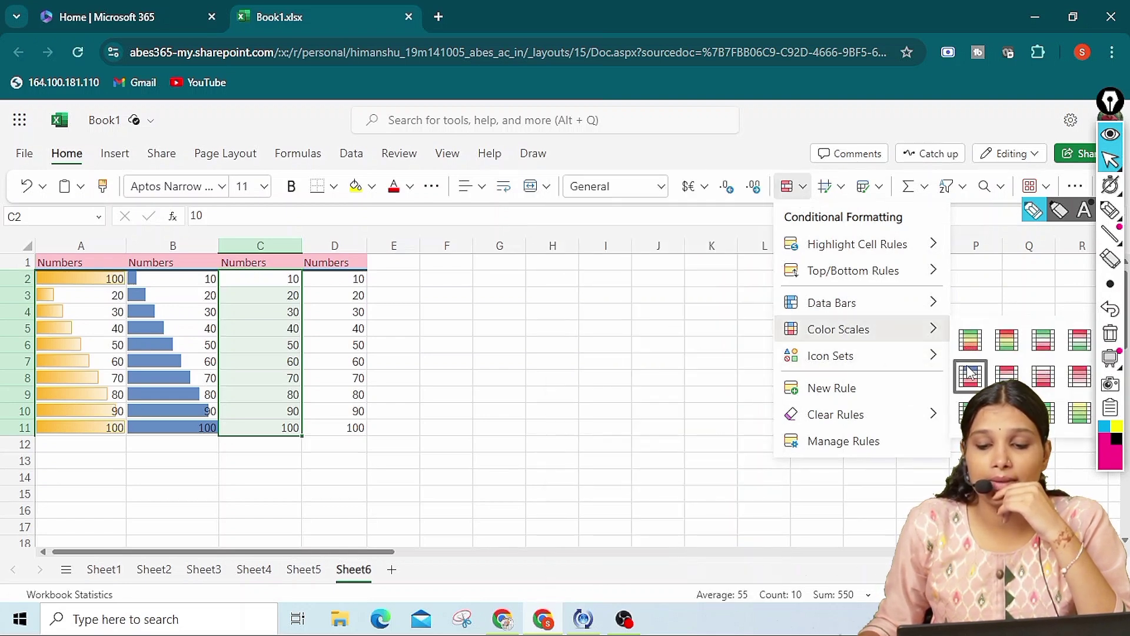
left_click(970, 374)
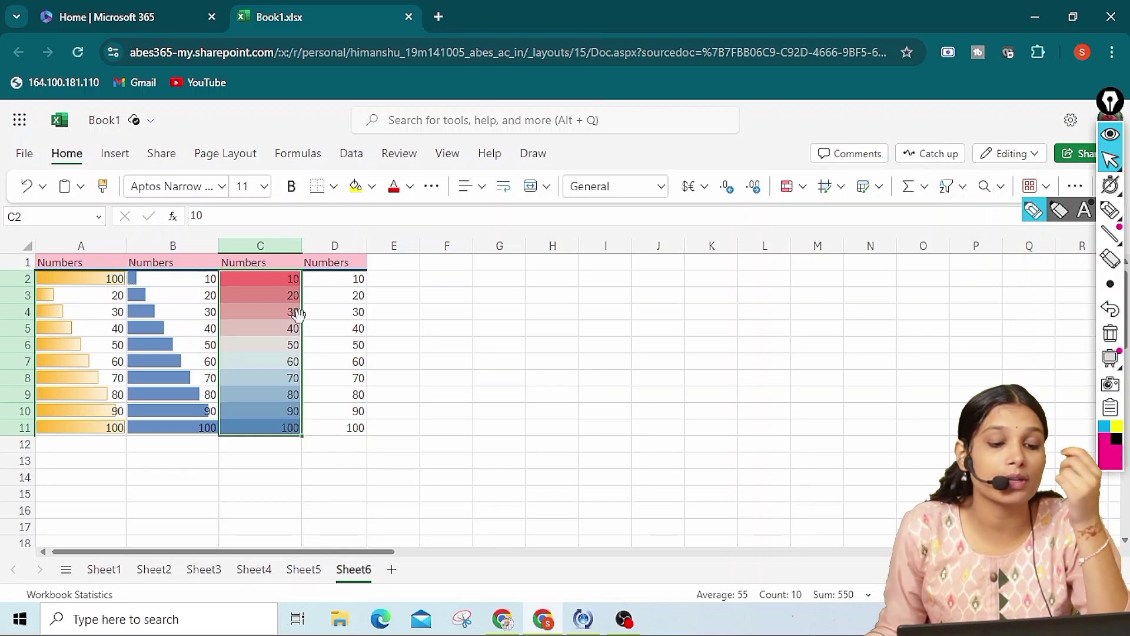
Step: Set cell C6 to 90 to test the color scale, and move up to cell C3
left_click(270, 345)
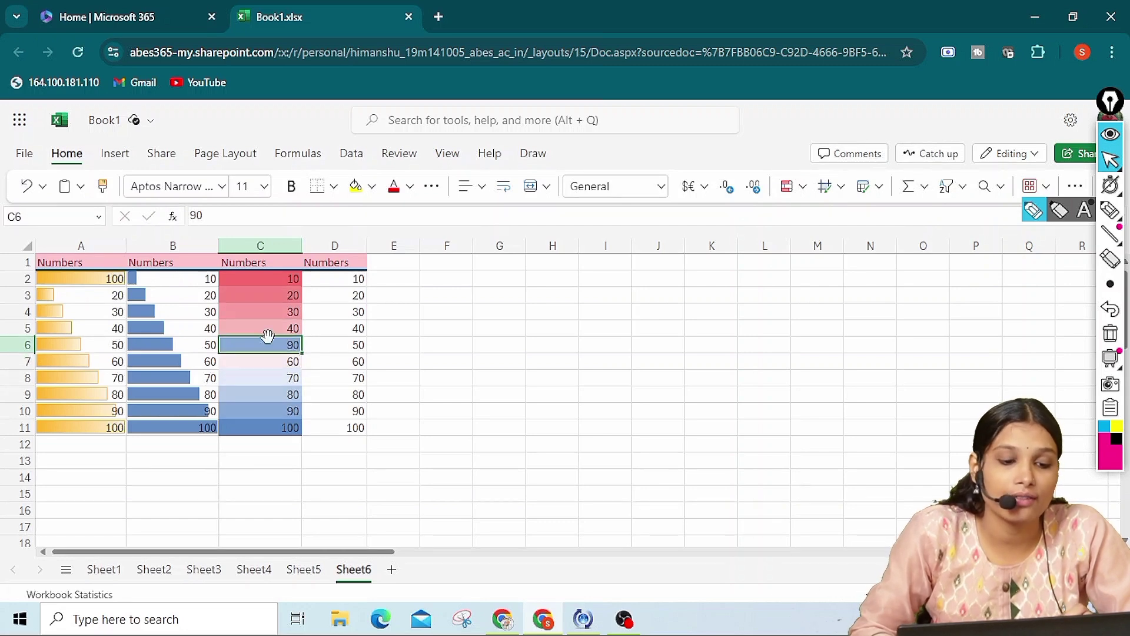
key("Down")
key("Up")
key("Up")
key("Up")
key("Up")
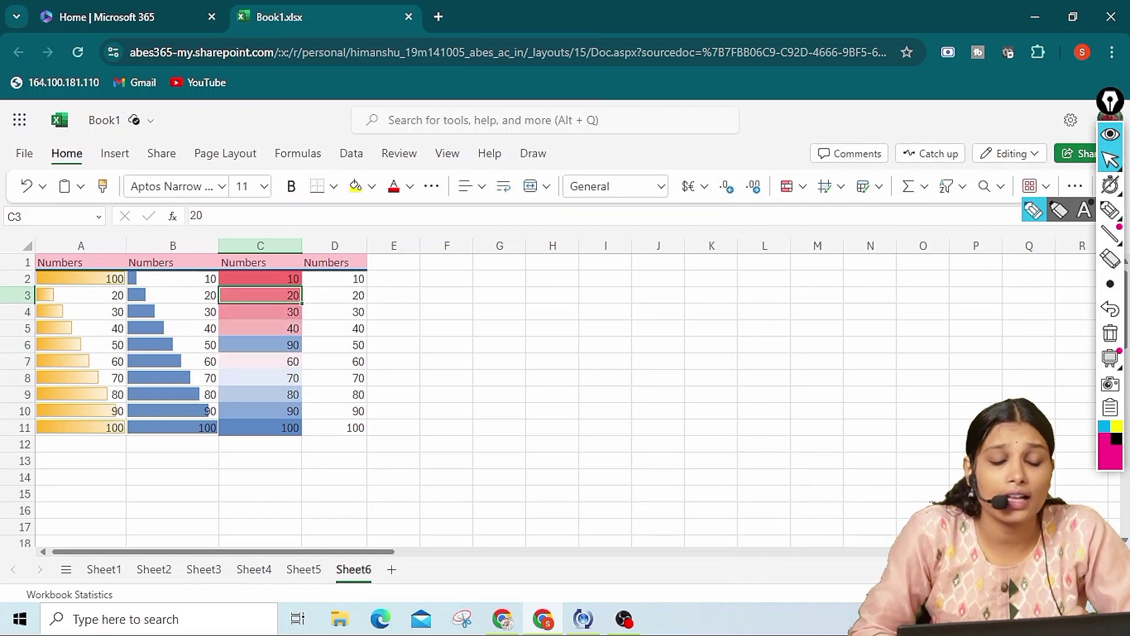
key("Down")
key("Down")
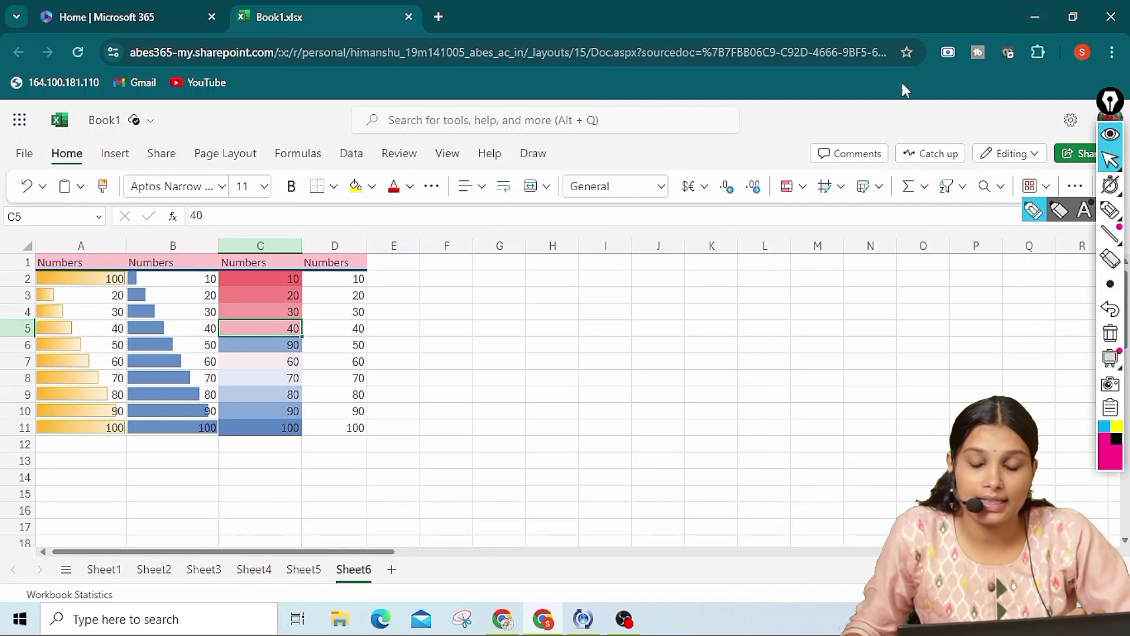
left_click(802, 189)
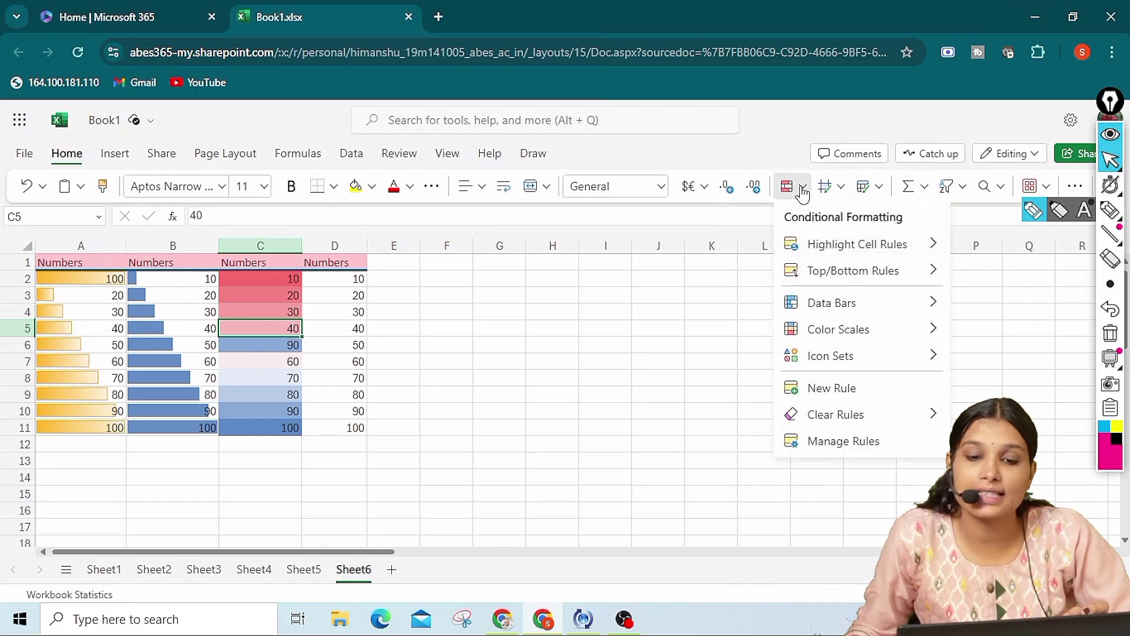
left_click(803, 191)
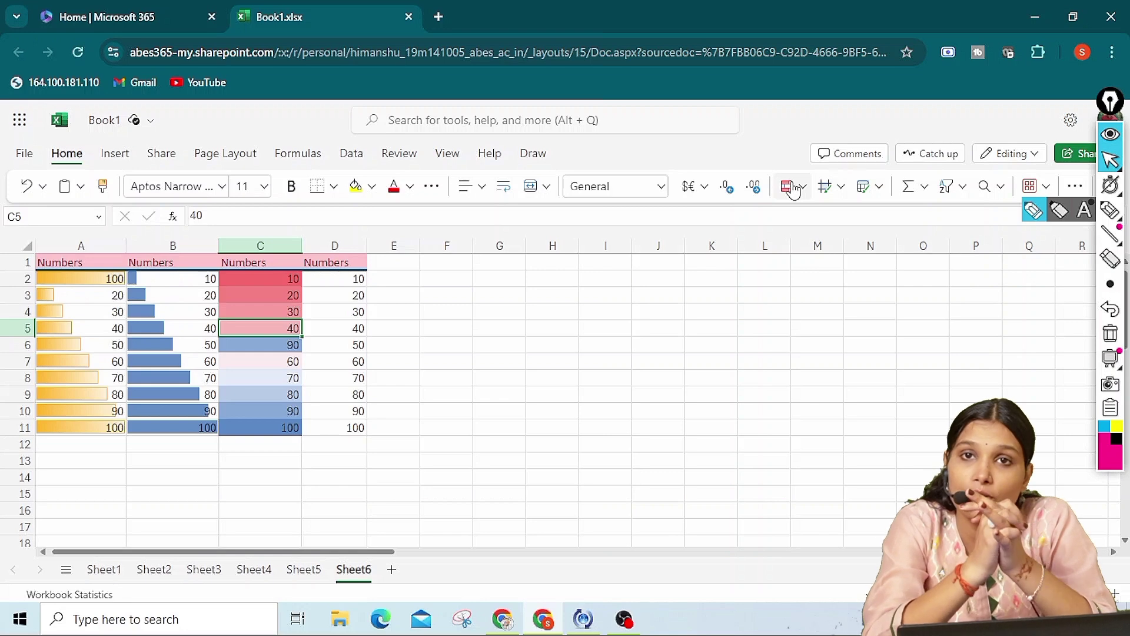
Step: Apply the directional icon set with three colored arrows (green up, yellow sideways, red down) to the numbers in D2:D11
left_click(804, 188)
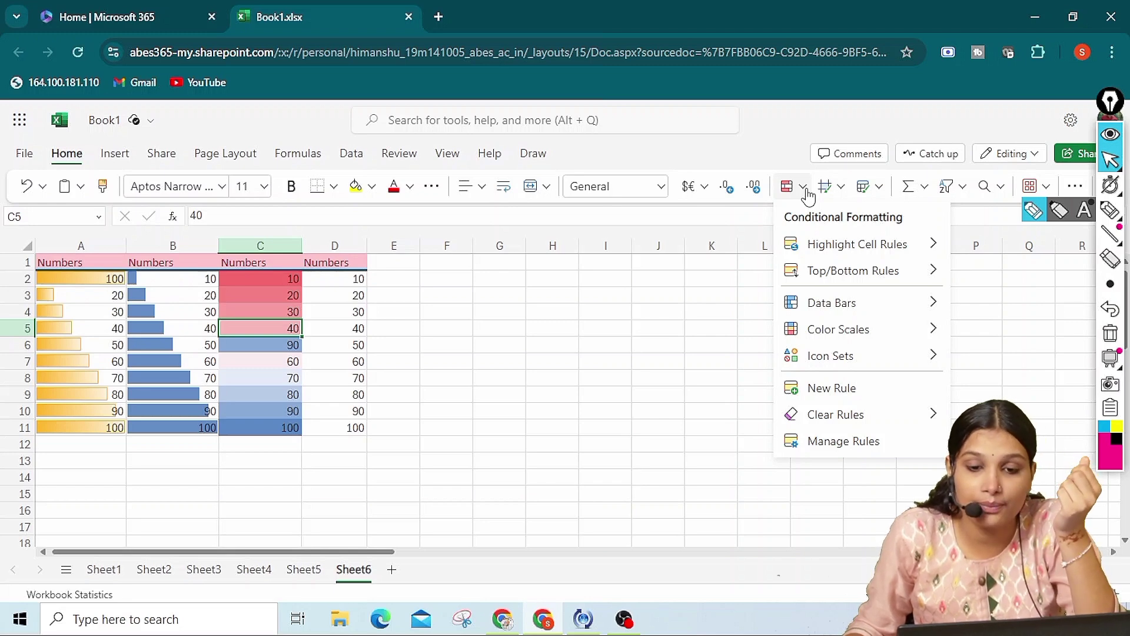
left_click(831, 355)
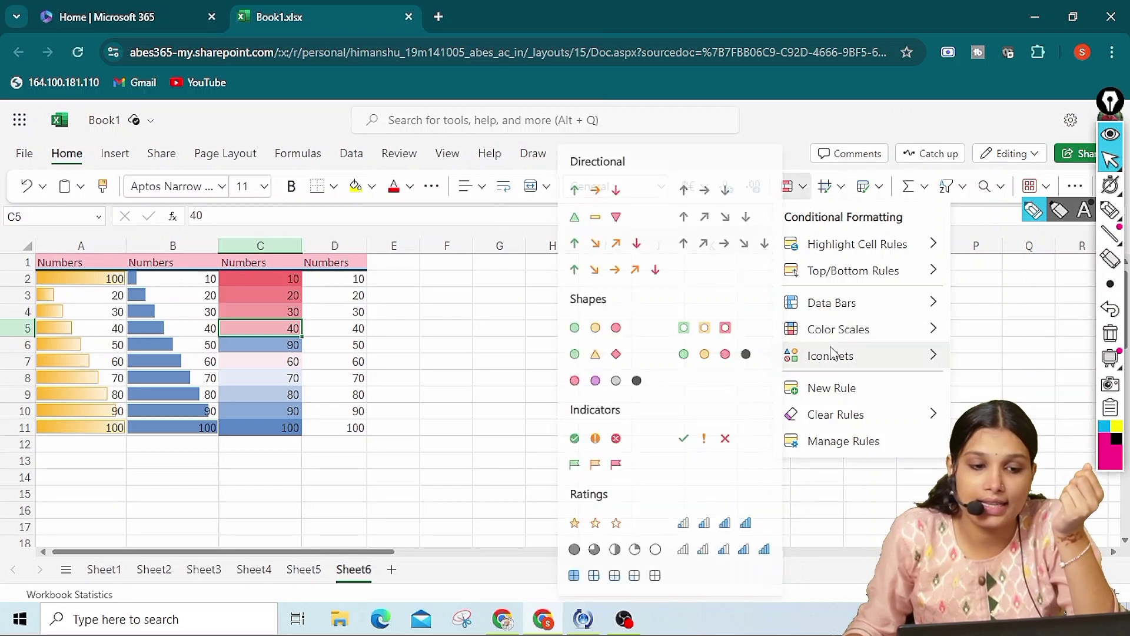
left_click(339, 281)
left_click_drag(349, 276, 339, 428)
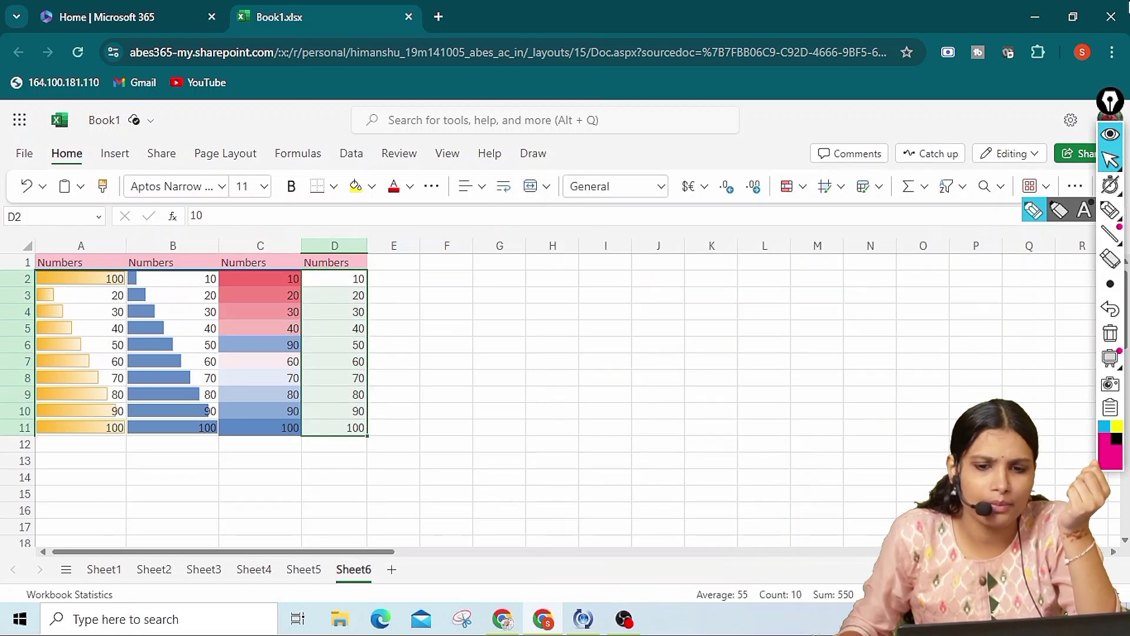
left_click(802, 187)
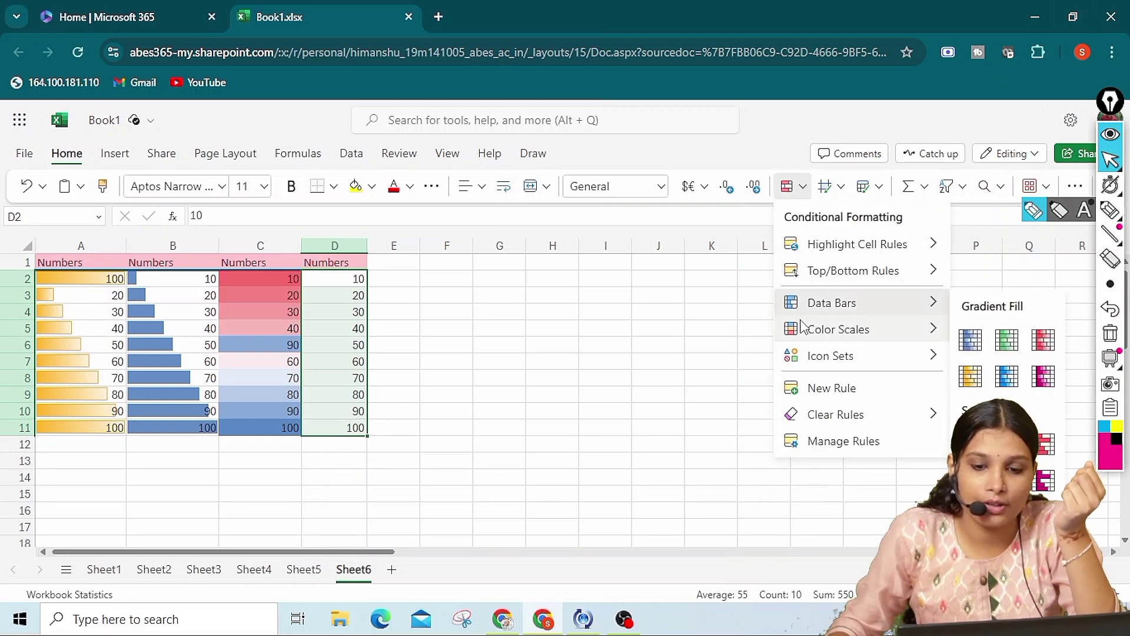
mouse_move(829, 364)
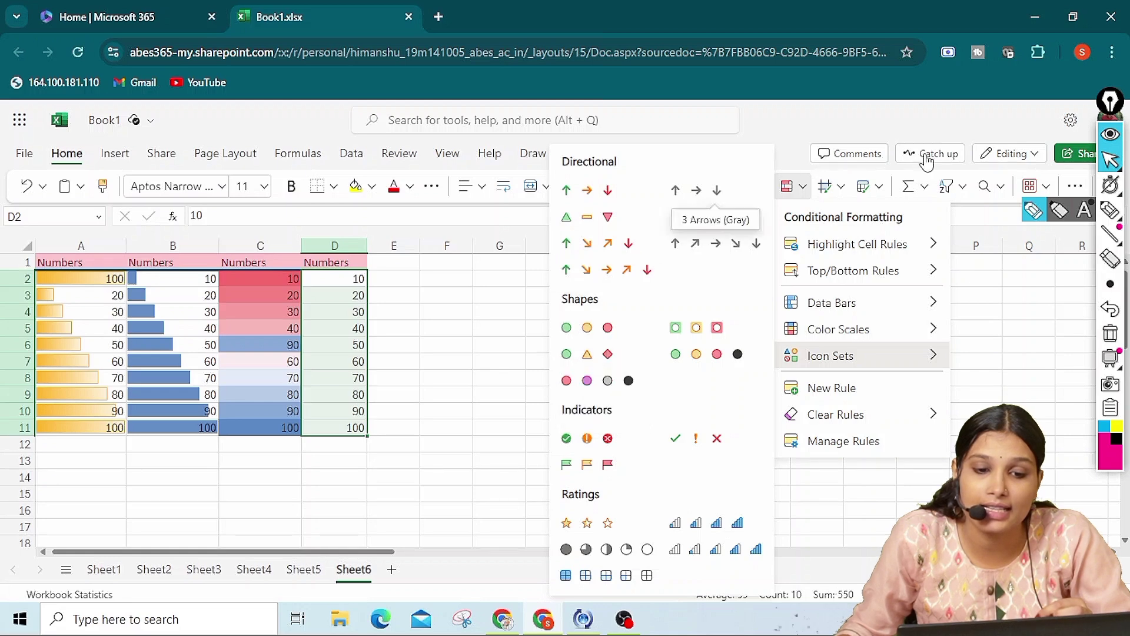
mouse_move(825, 414)
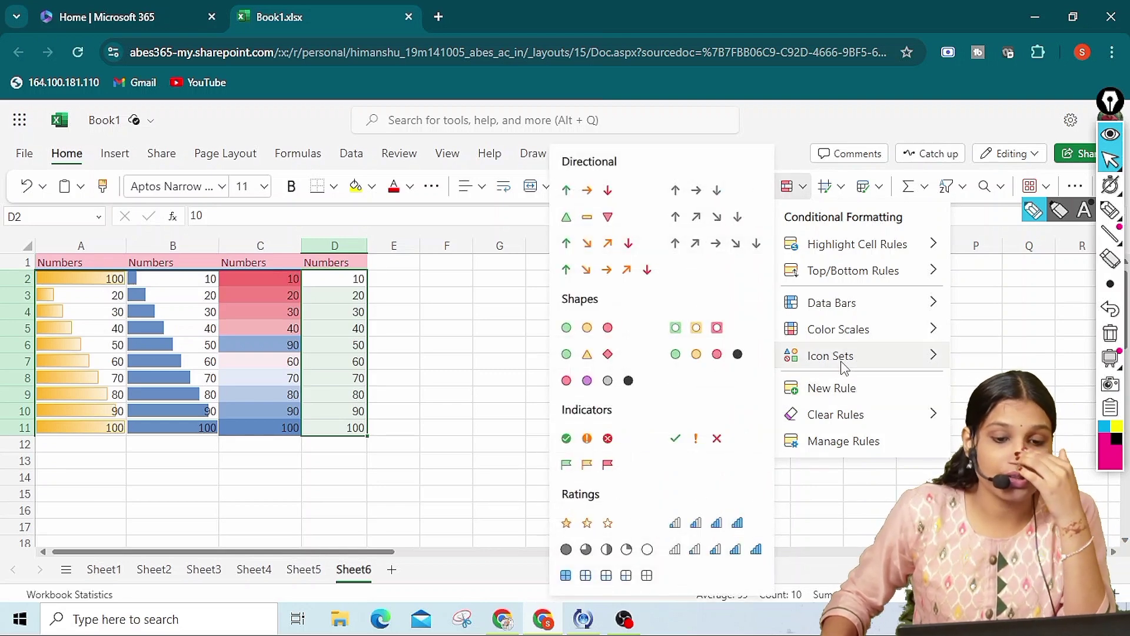
left_click(591, 194)
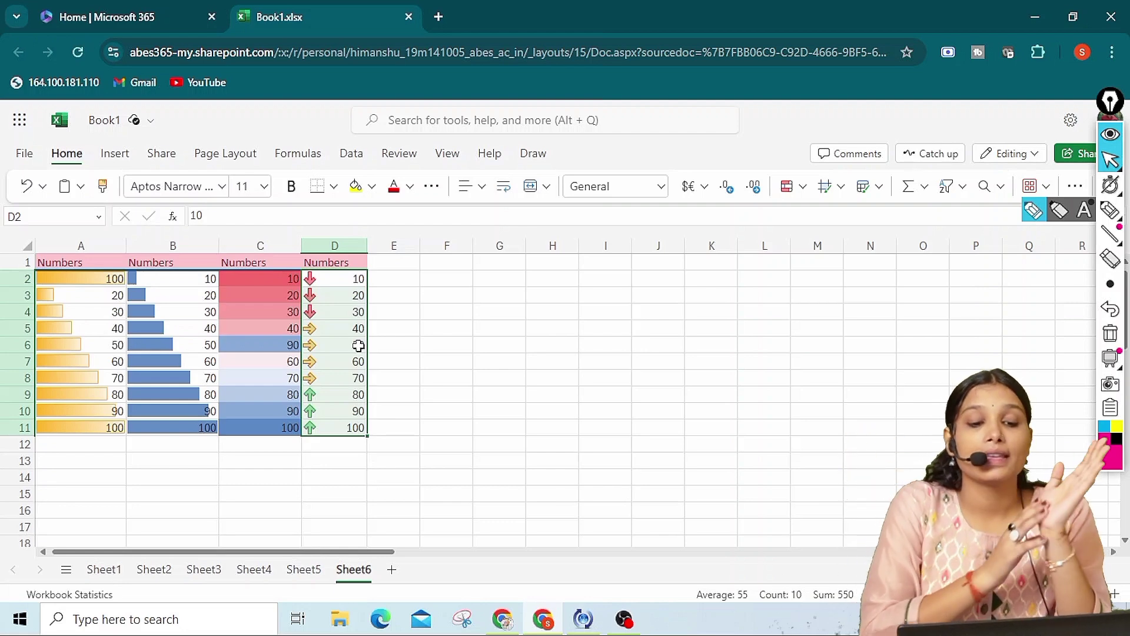
Step: Clear the conditional formatting rules from the entire sheet
left_click_drag(352, 277, 353, 412)
left_click(352, 290)
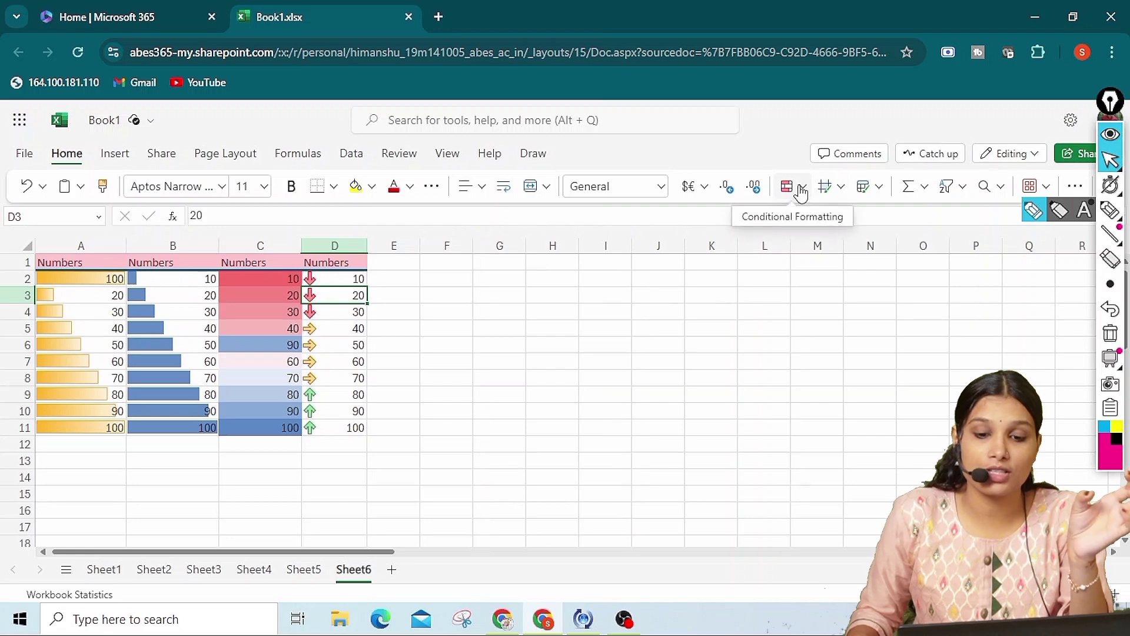
left_click(801, 190)
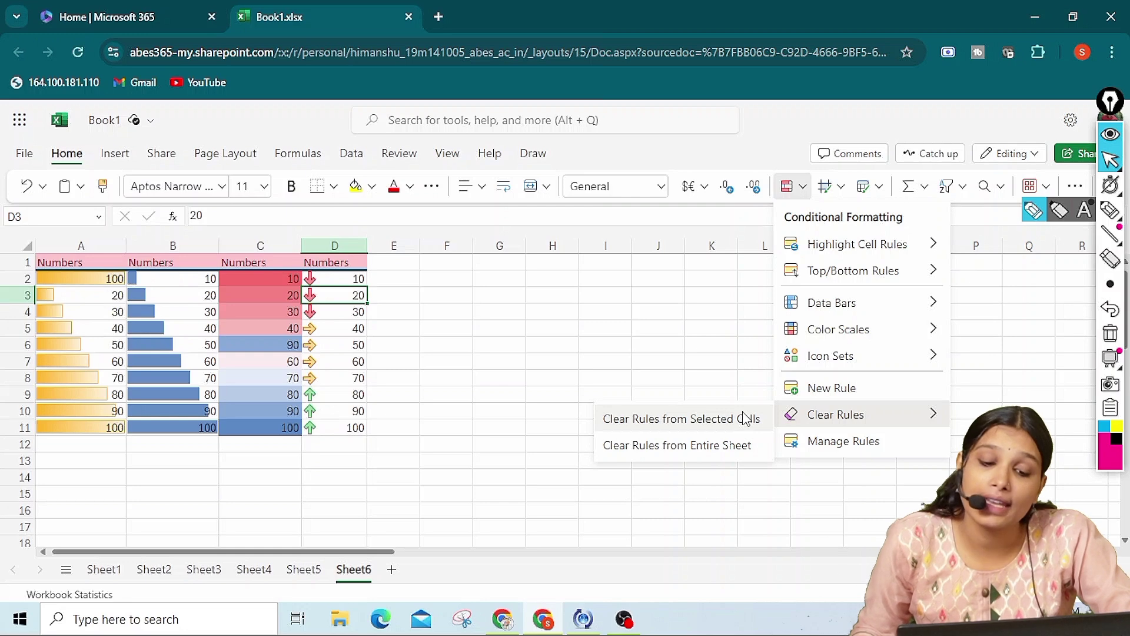
left_click(738, 452)
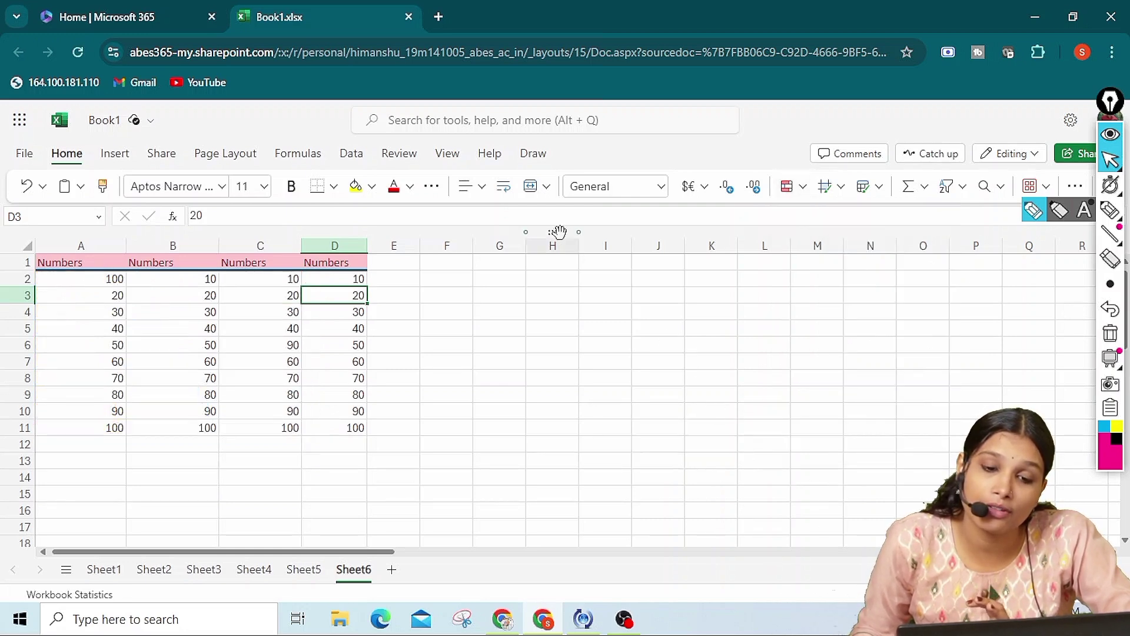
left_click(789, 190)
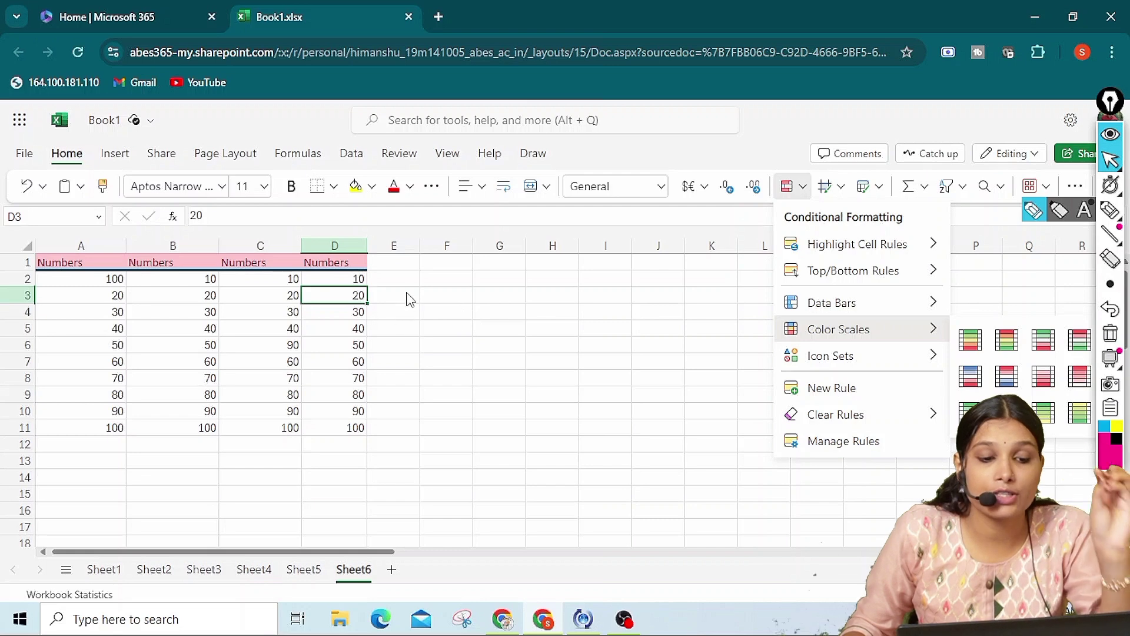
left_click(402, 296)
left_click(202, 329)
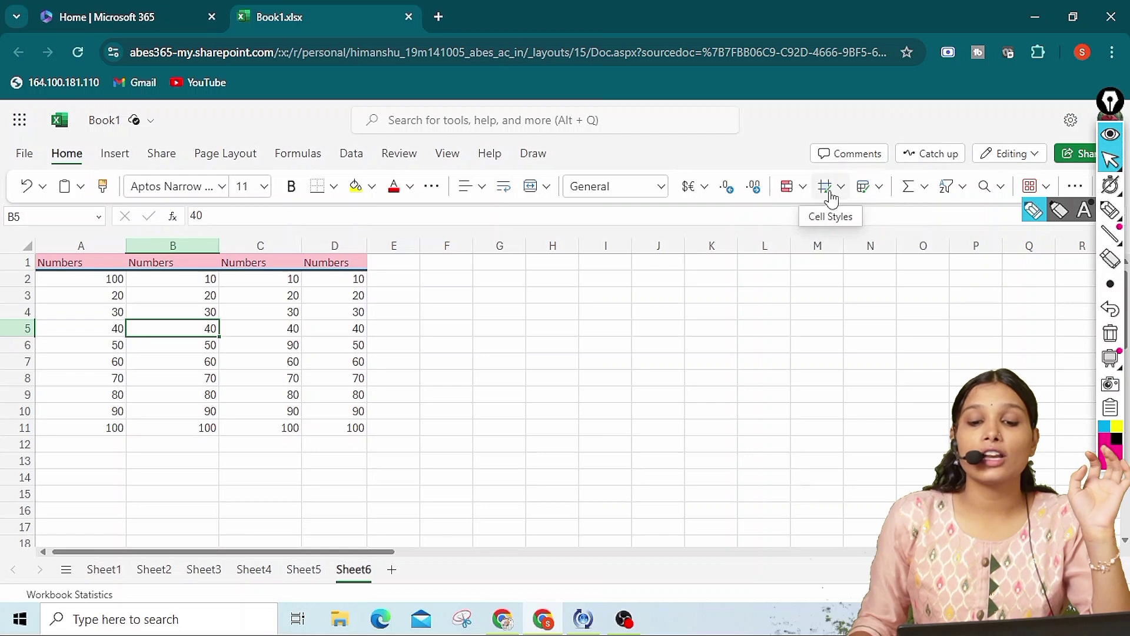
left_click(879, 191)
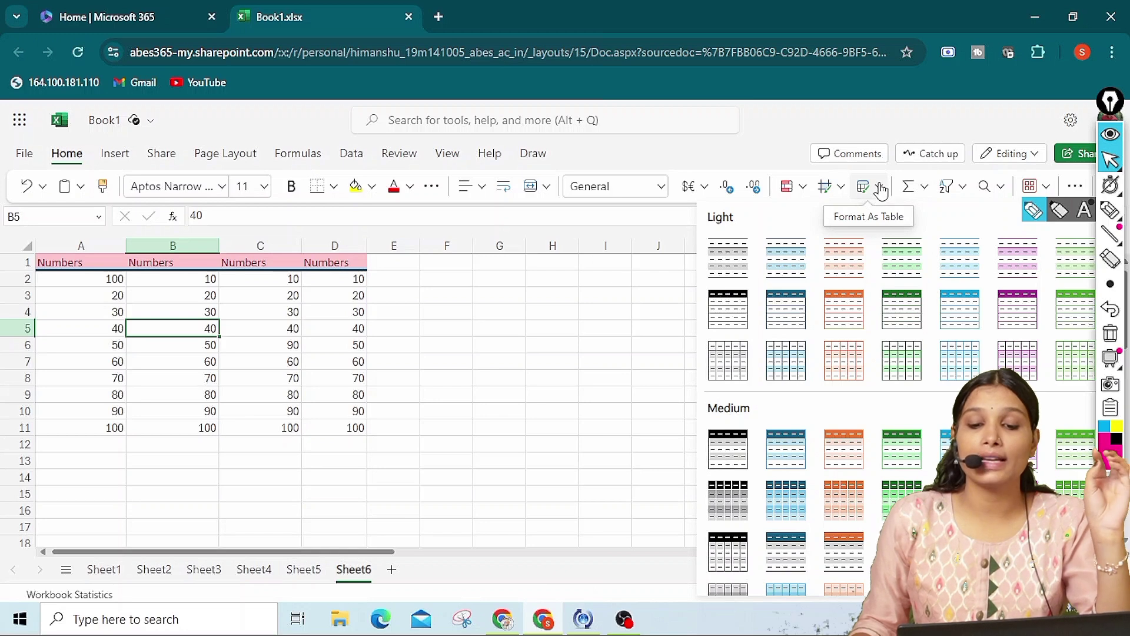
left_click(881, 188)
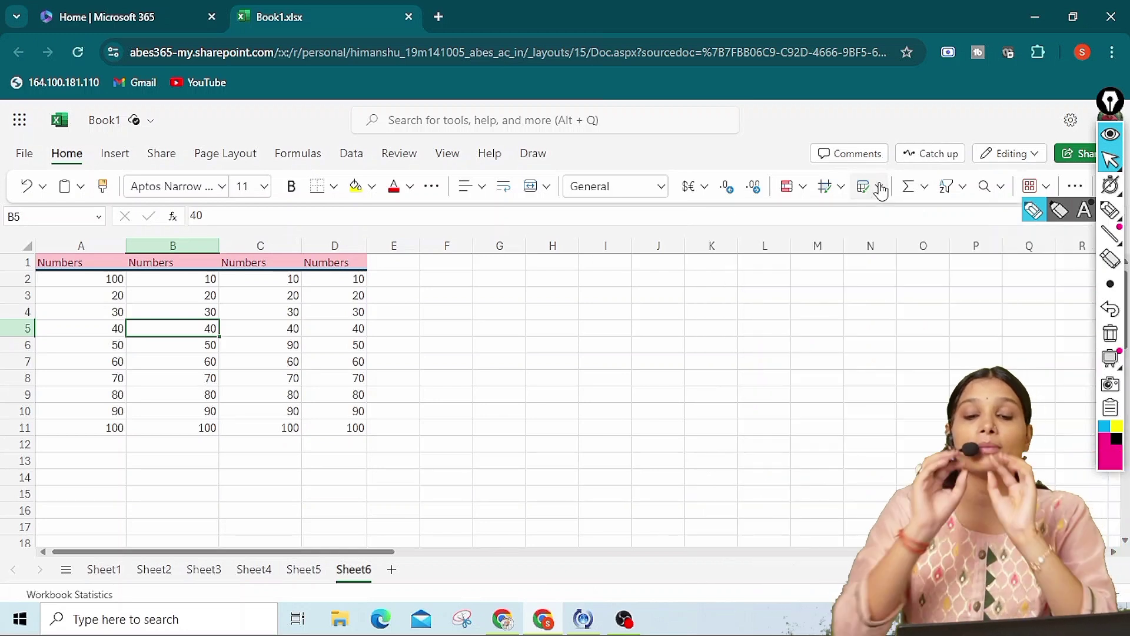